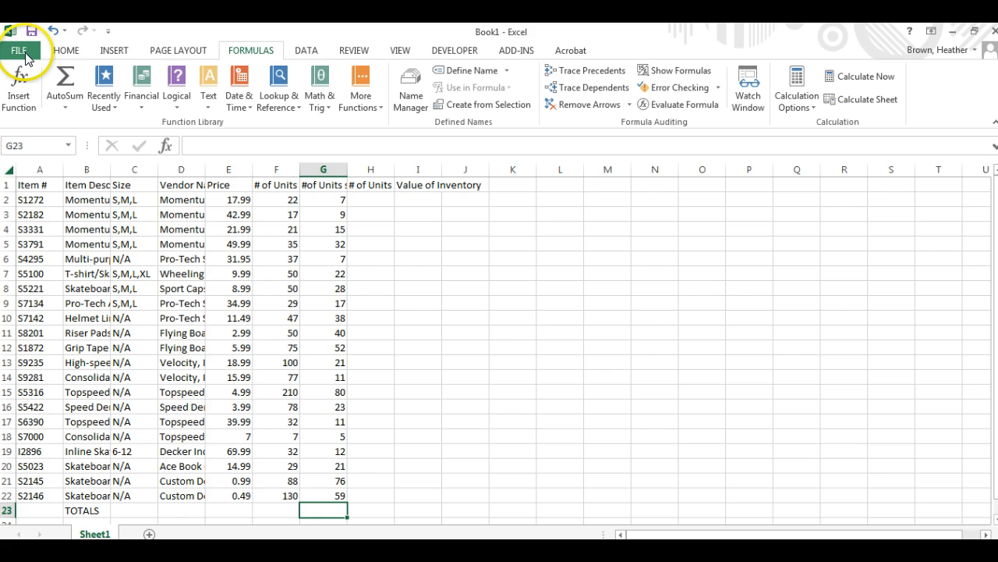
- Save the workbook to the computer's Desktop with the file name "E-6 Pro Shop Equipment Inventory Report"
click(21, 51)
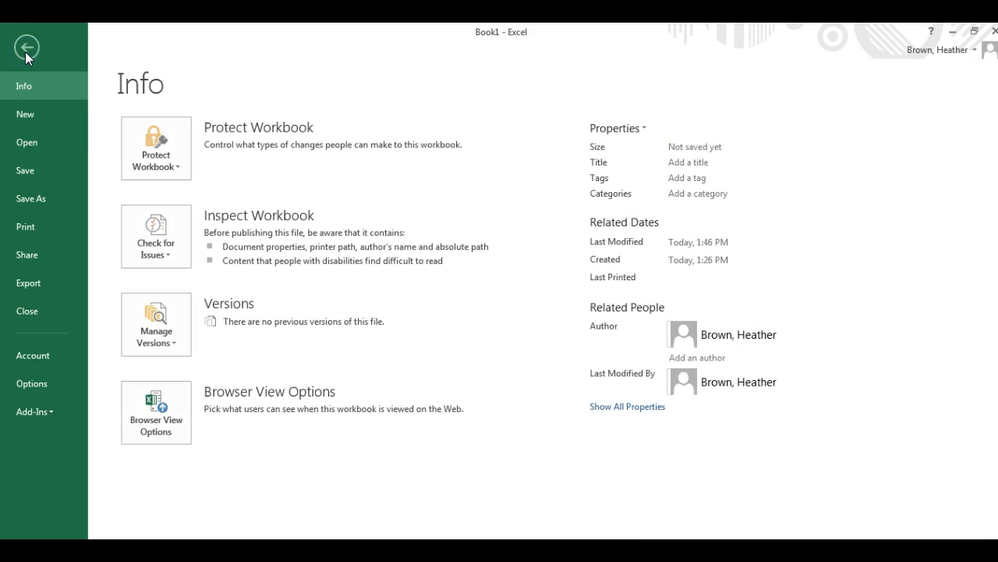
click(42, 199)
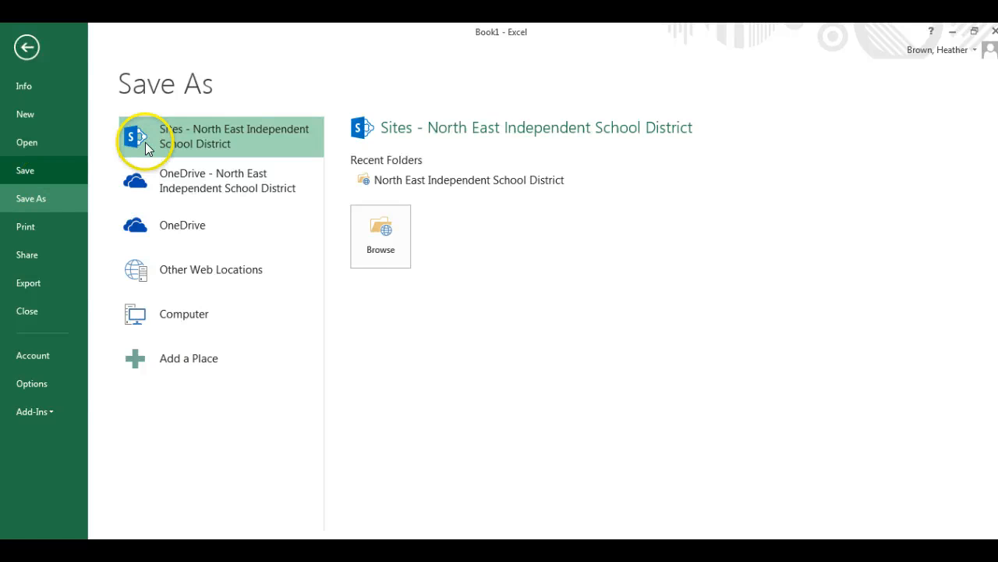
click(160, 319)
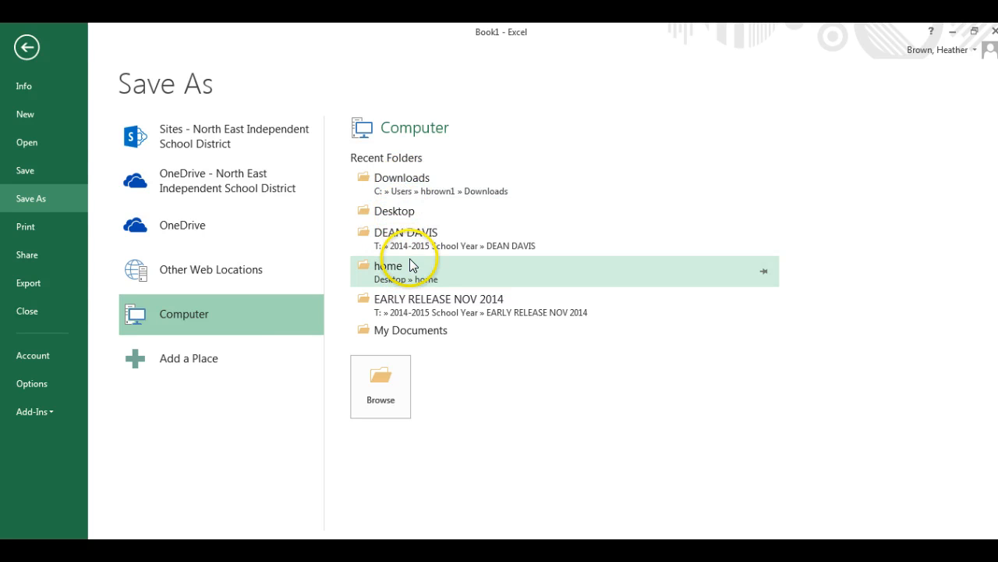
click(370, 379)
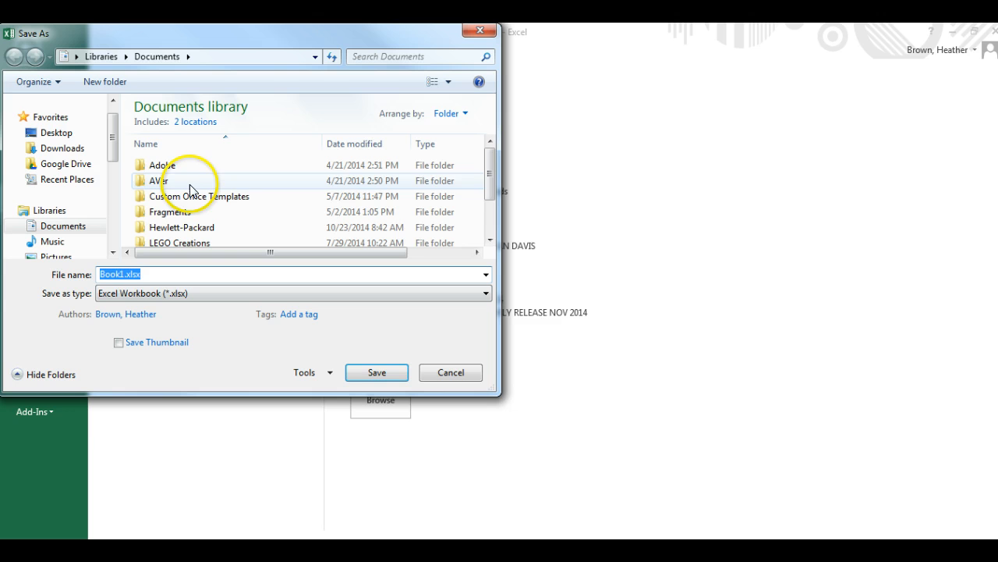
click(70, 132)
click(153, 274)
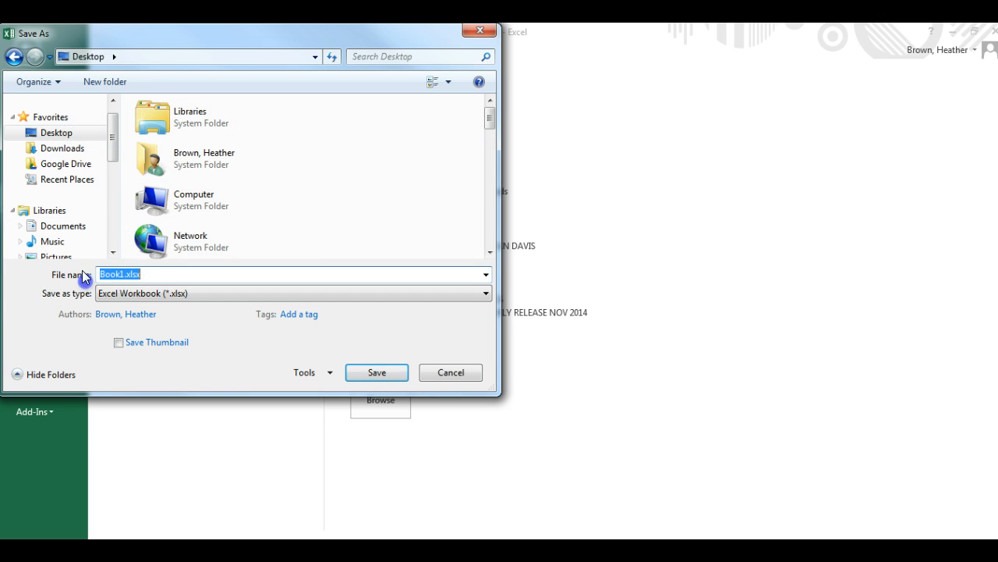
text(E-^)
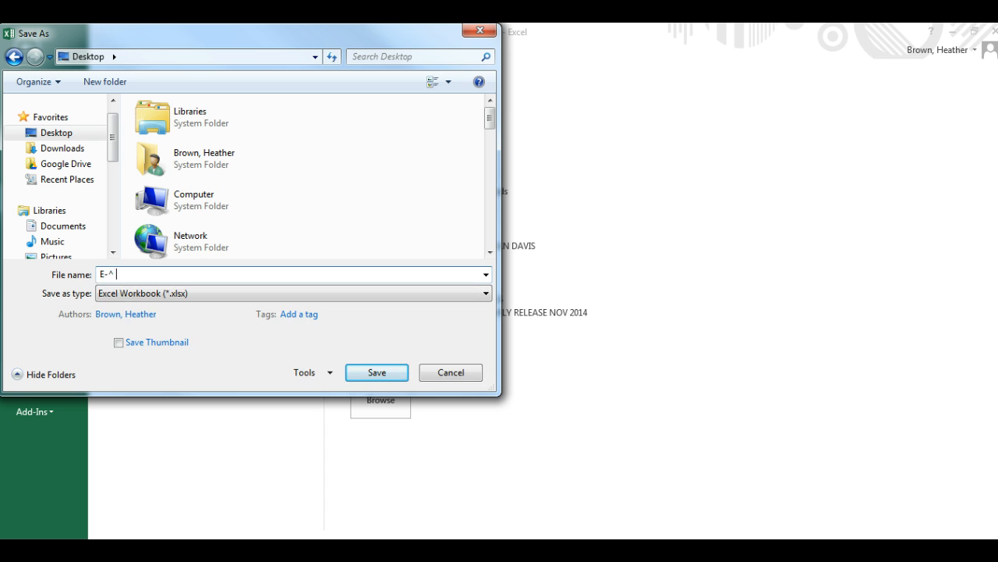
key(BackSpace)
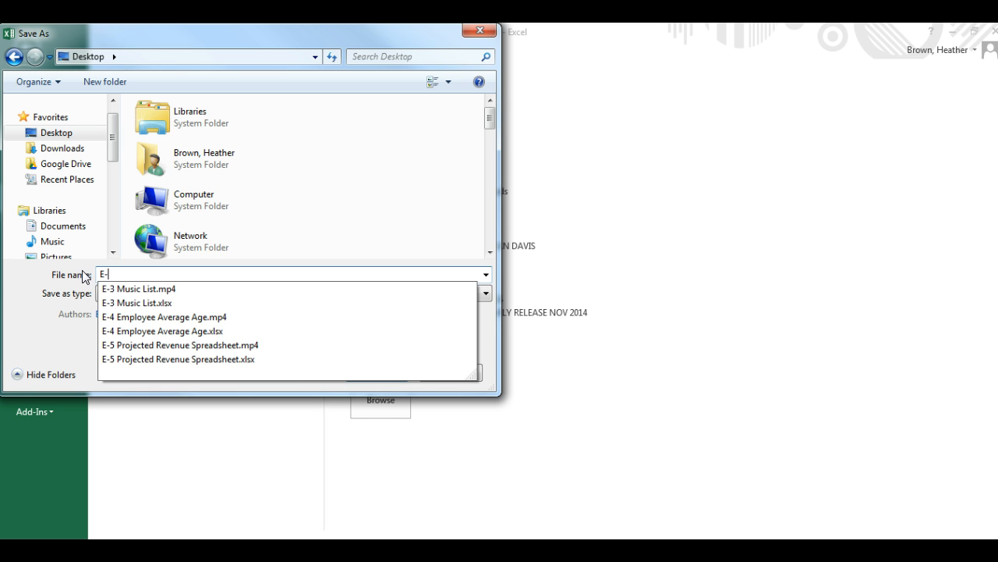
text(6)
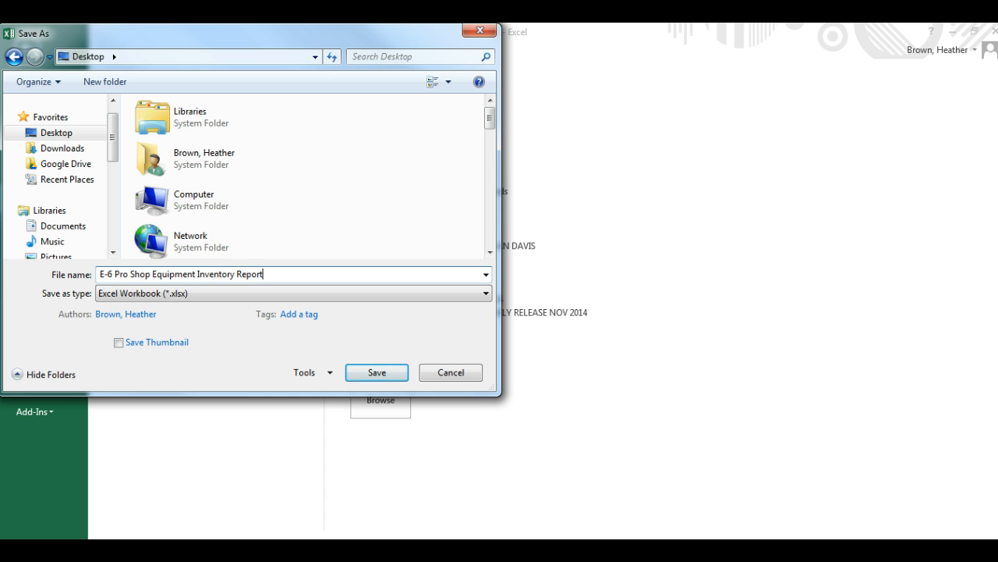
key(Return)
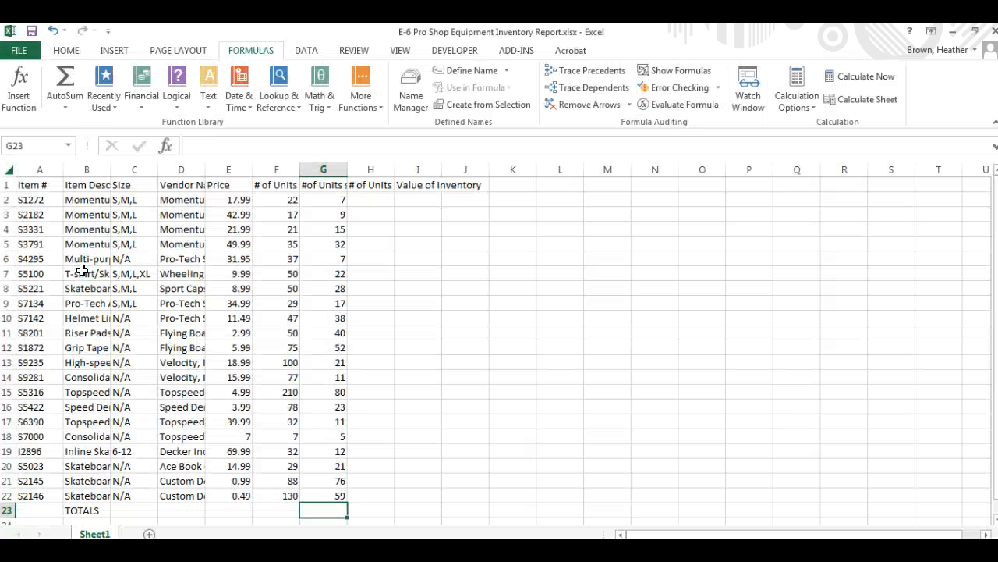
- Set the width of columns A, C, E, G and I to 9
click(80, 185)
click(43, 173)
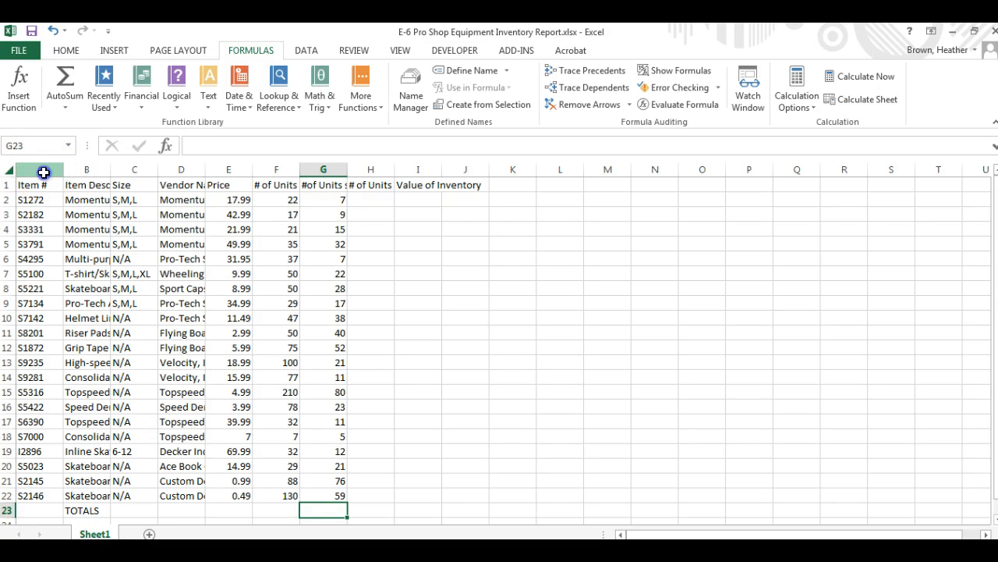
ctrl+click(136, 169)
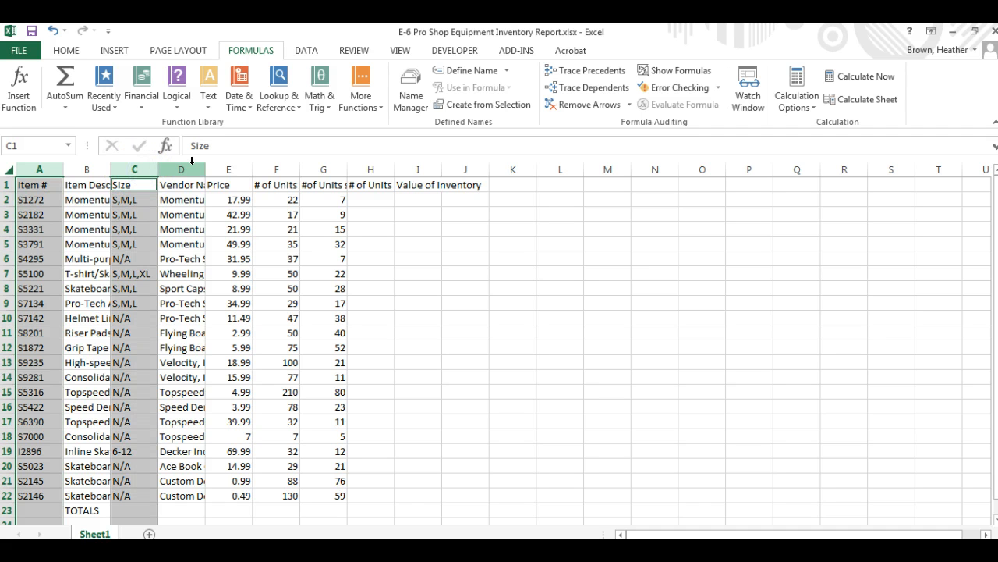
ctrl+click(226, 169)
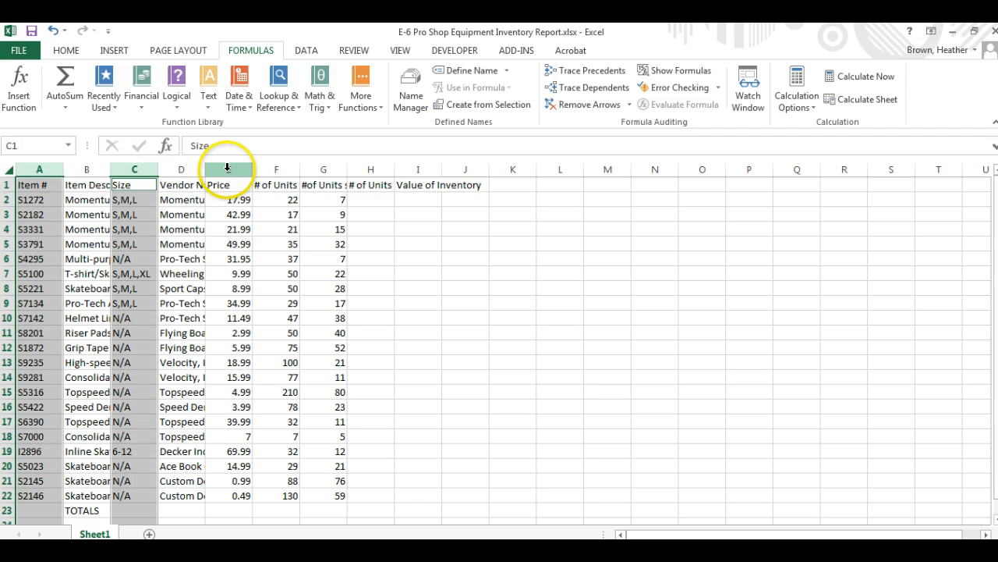
ctrl+click(325, 169)
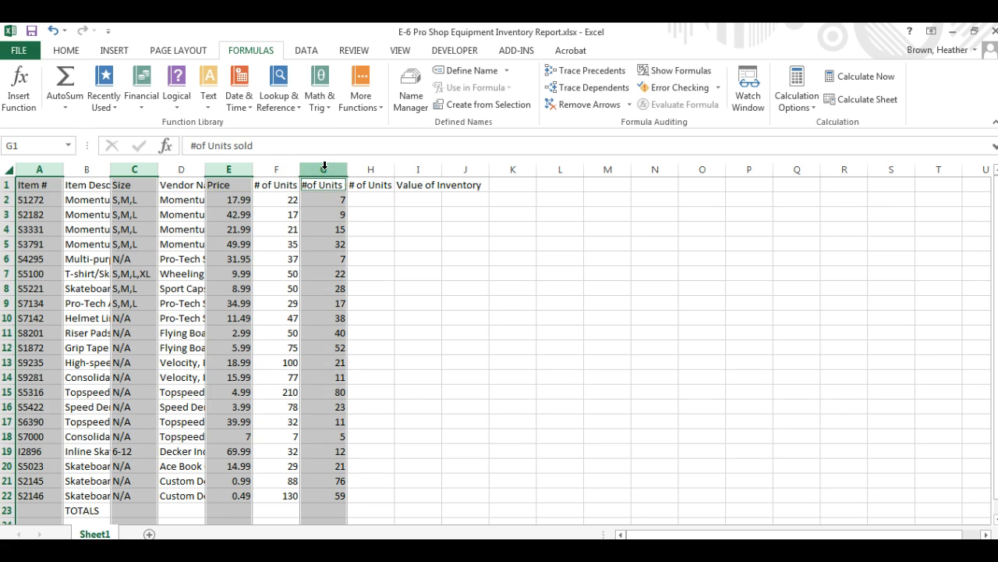
ctrl+click(434, 167)
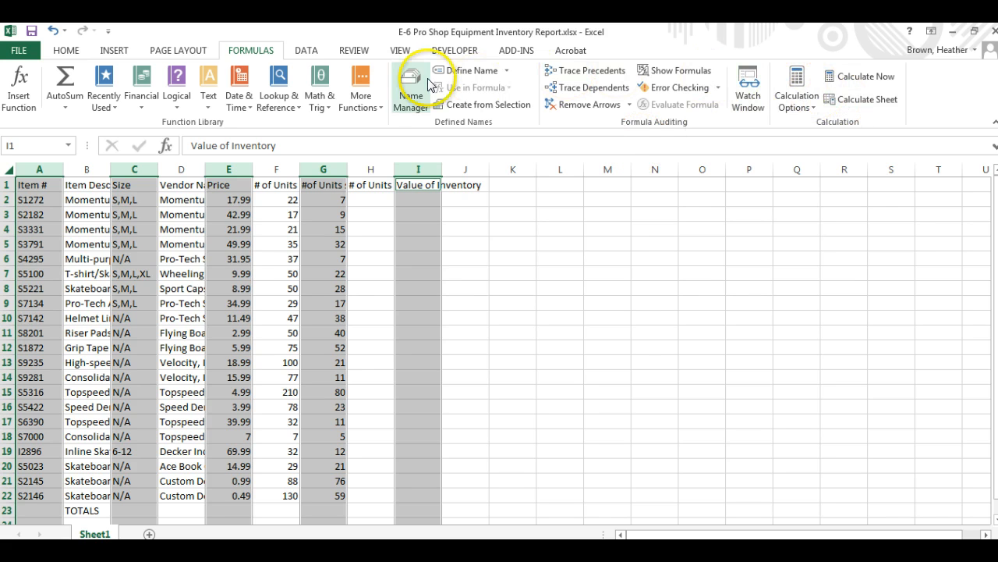
click(72, 52)
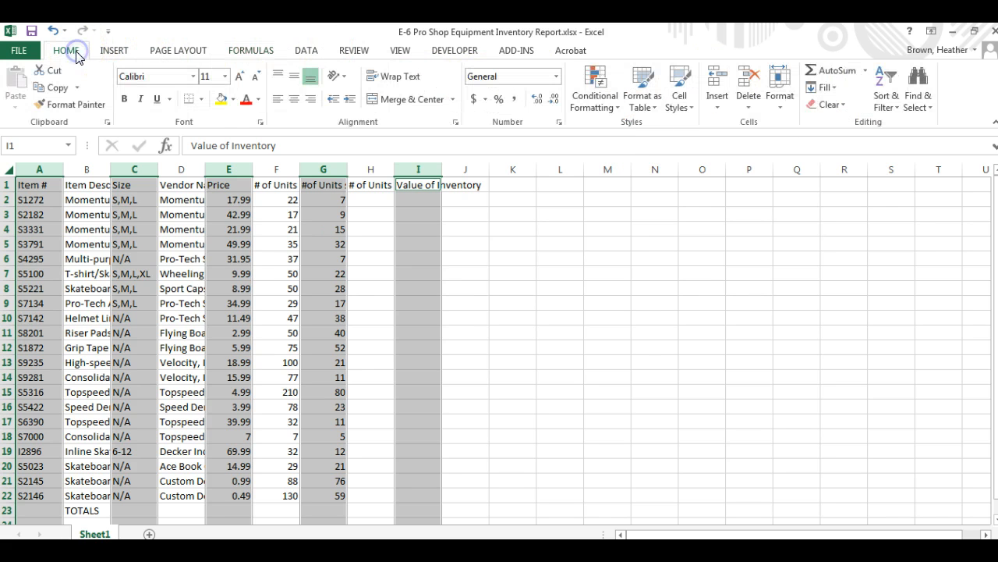
click(782, 95)
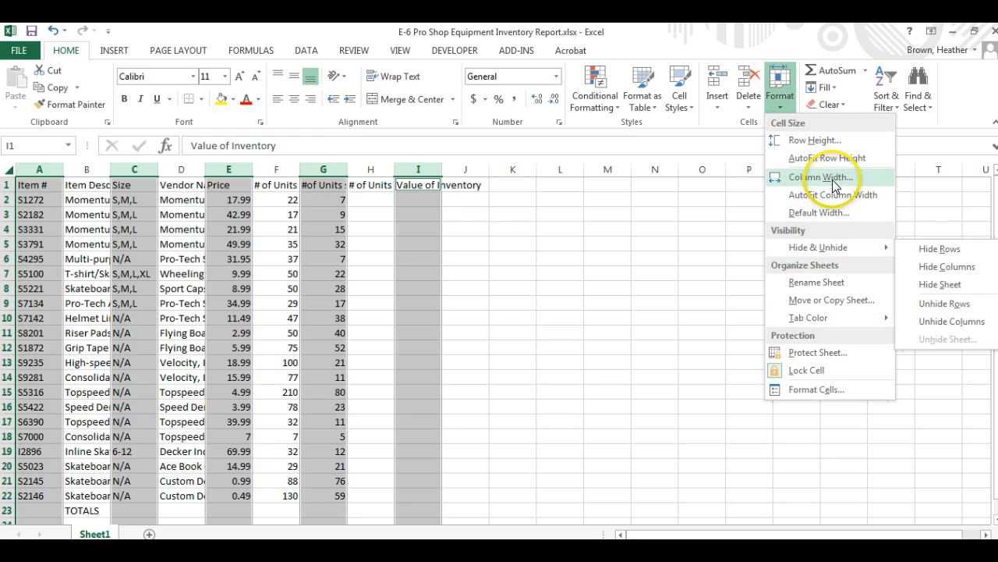
click(821, 177)
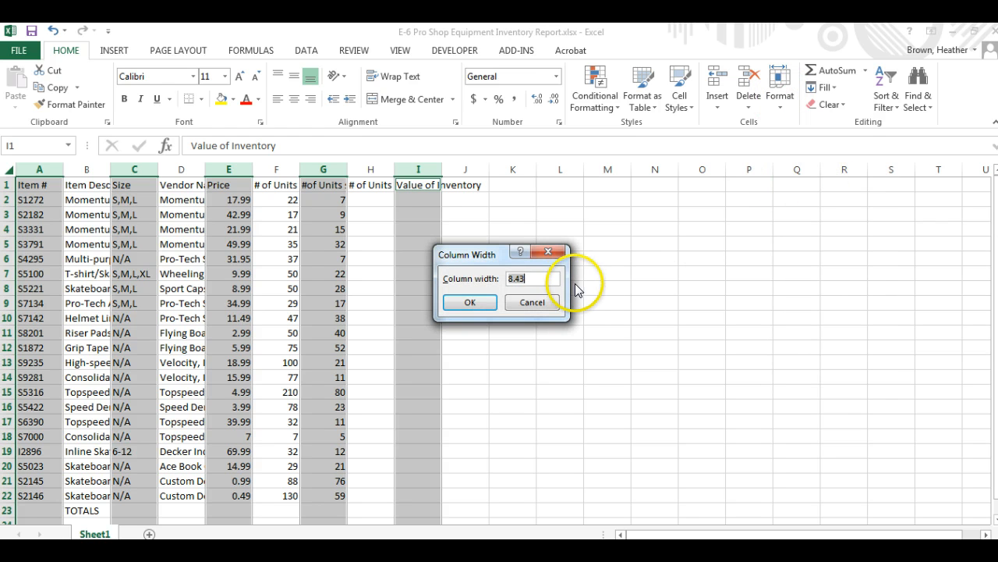
text(9)
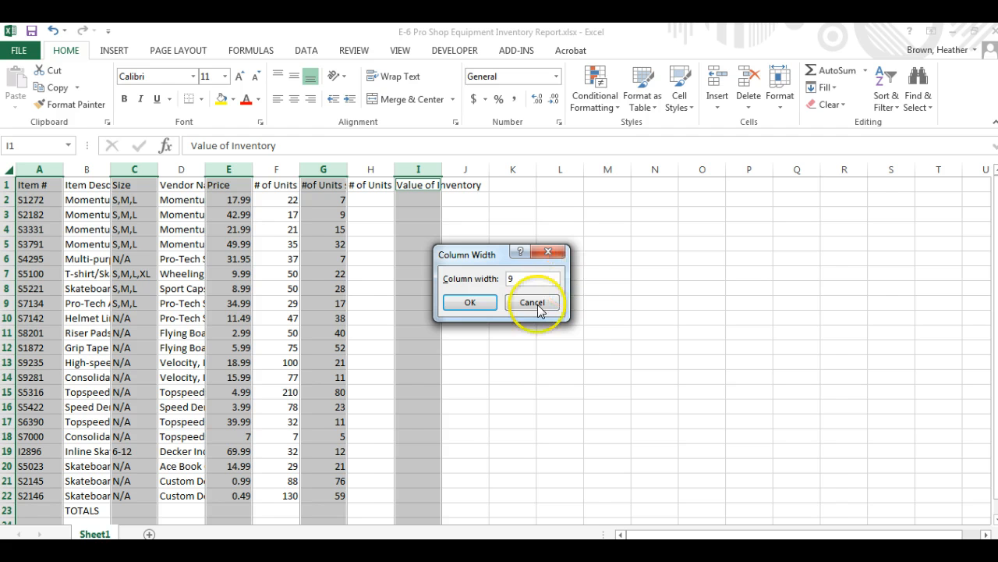
click(471, 302)
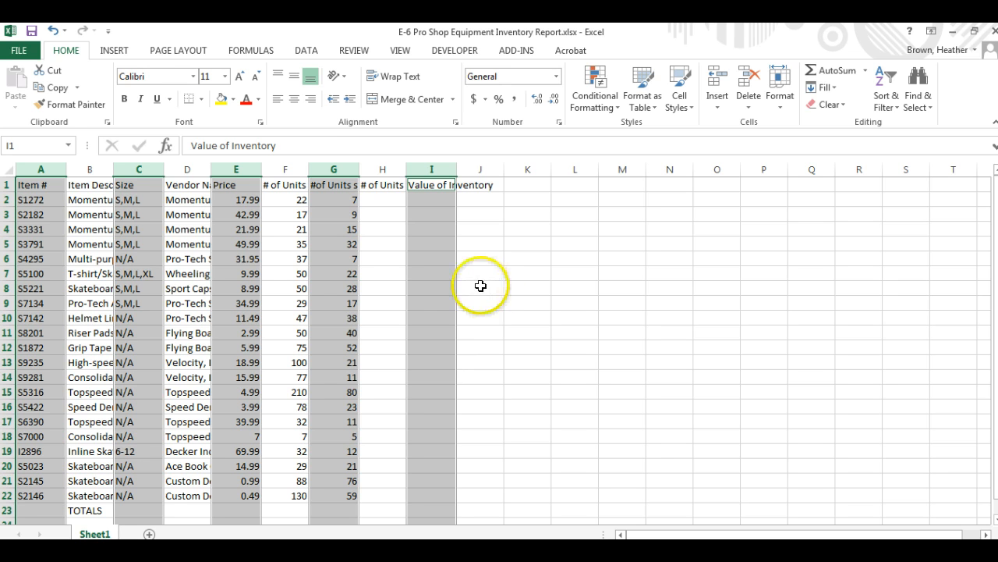
- Set the width of columns F and H, the beginning and end of month inventory units, to 11
click(285, 169)
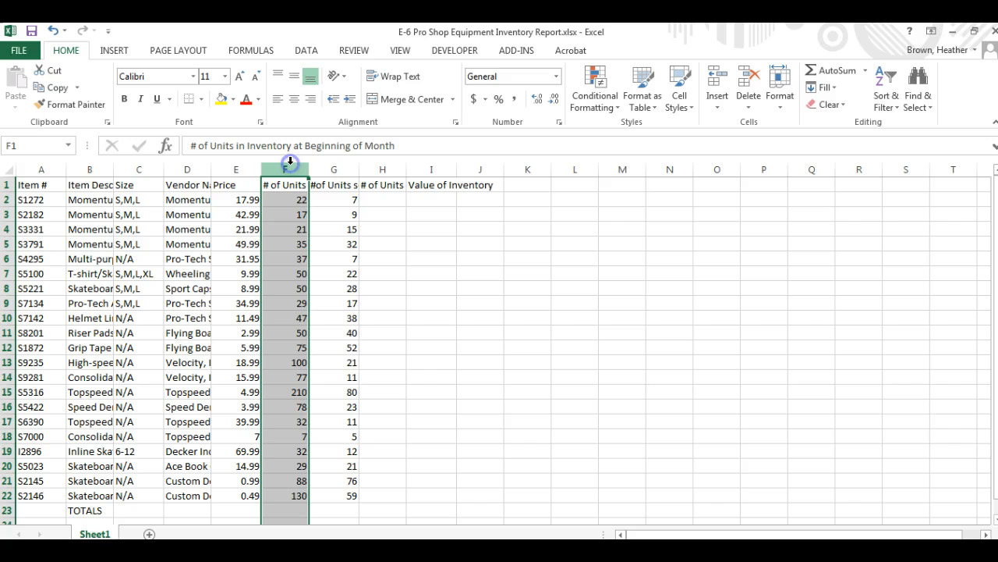
ctrl+click(383, 168)
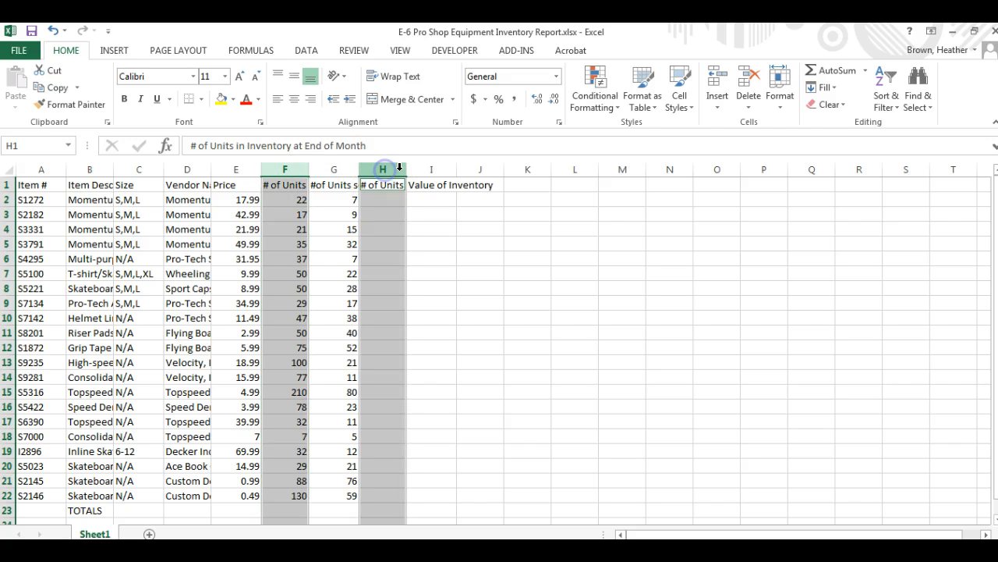
click(776, 98)
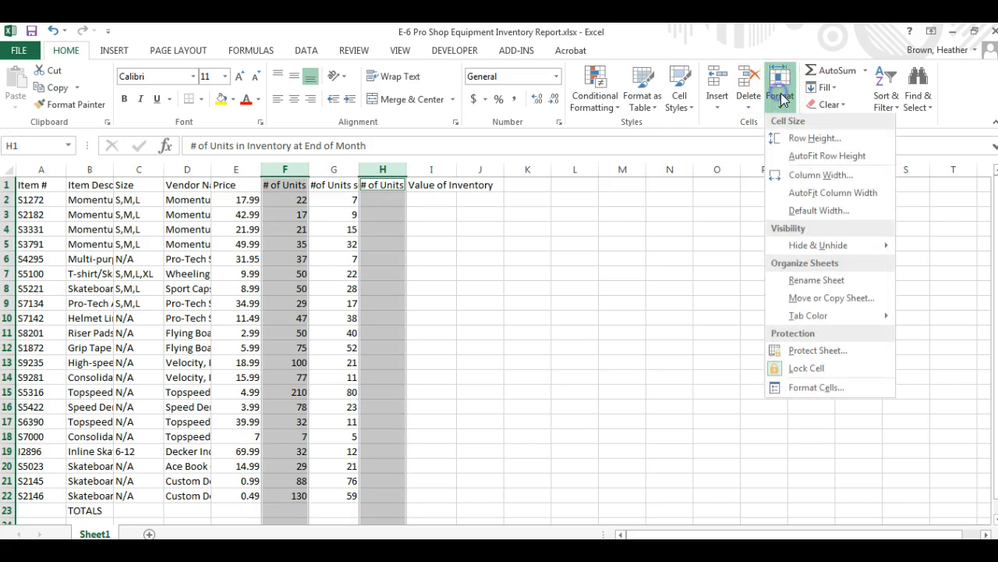
click(816, 178)
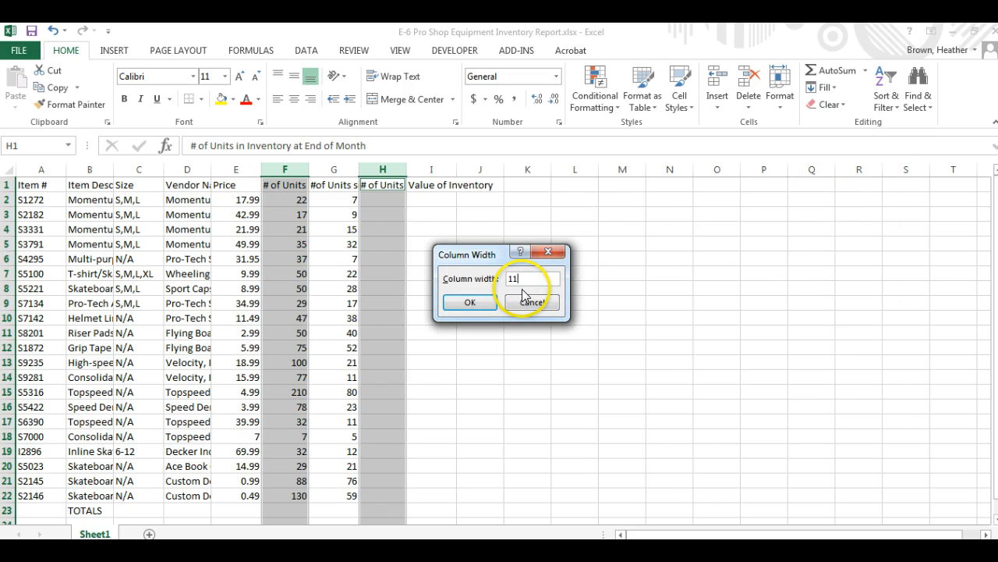
text(11)
click(471, 304)
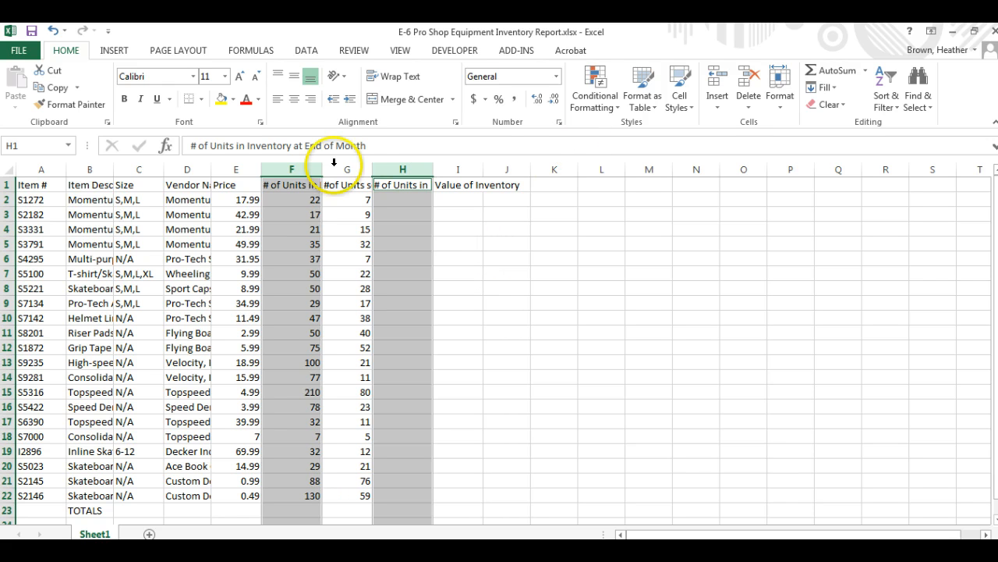
- Widen the Item Description column B by setting the sheet's standard column width to 38
click(86, 169)
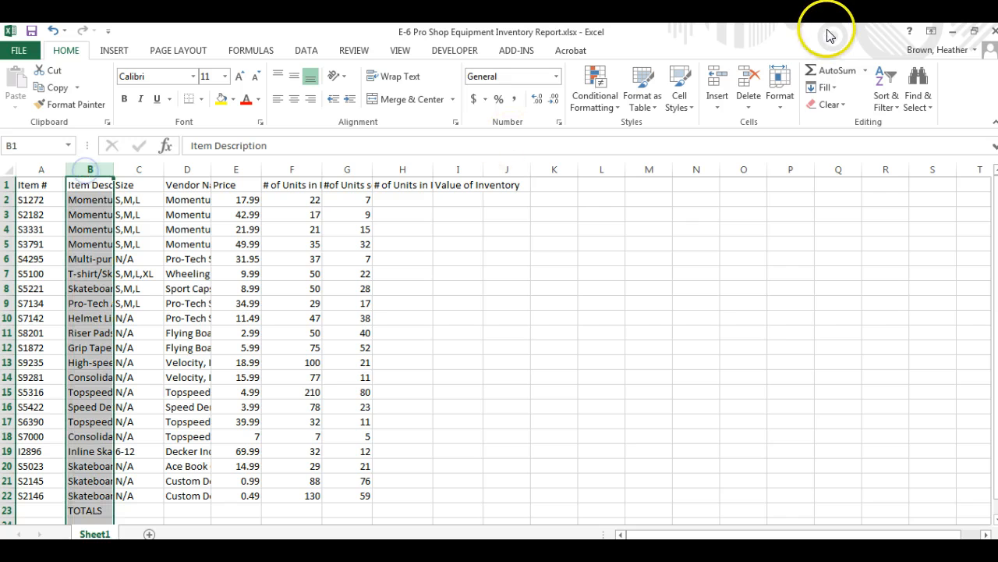
click(780, 86)
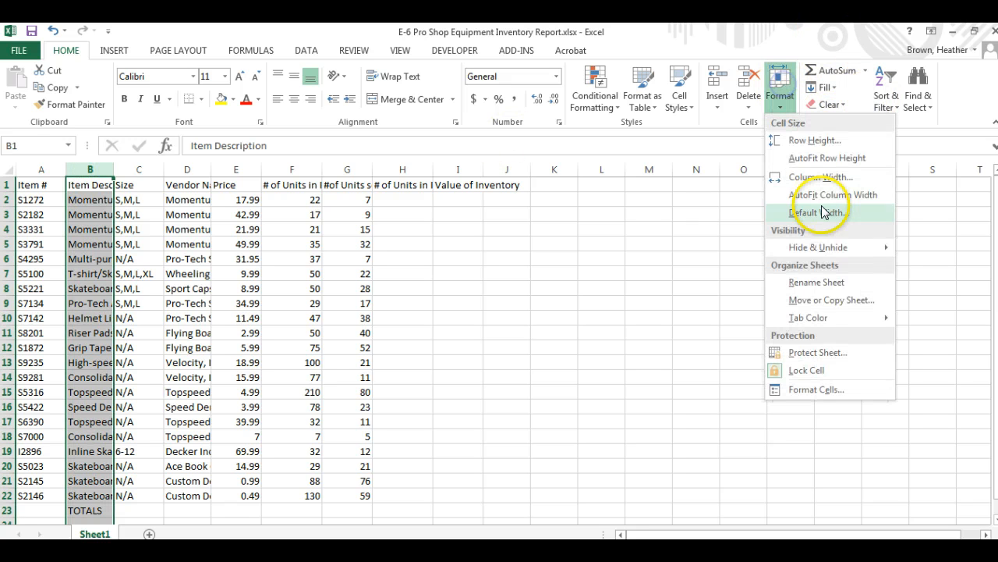
click(830, 212)
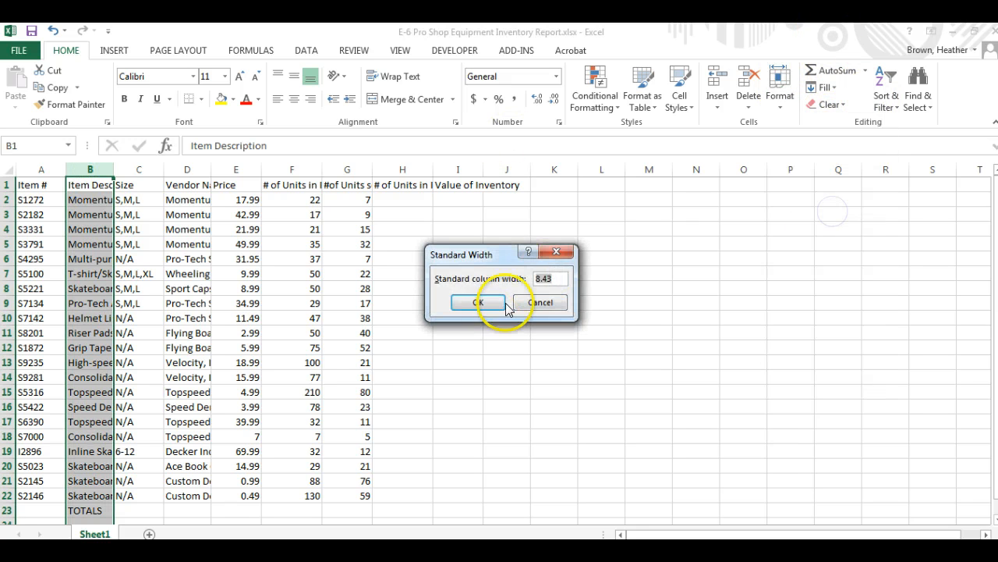
text(38)
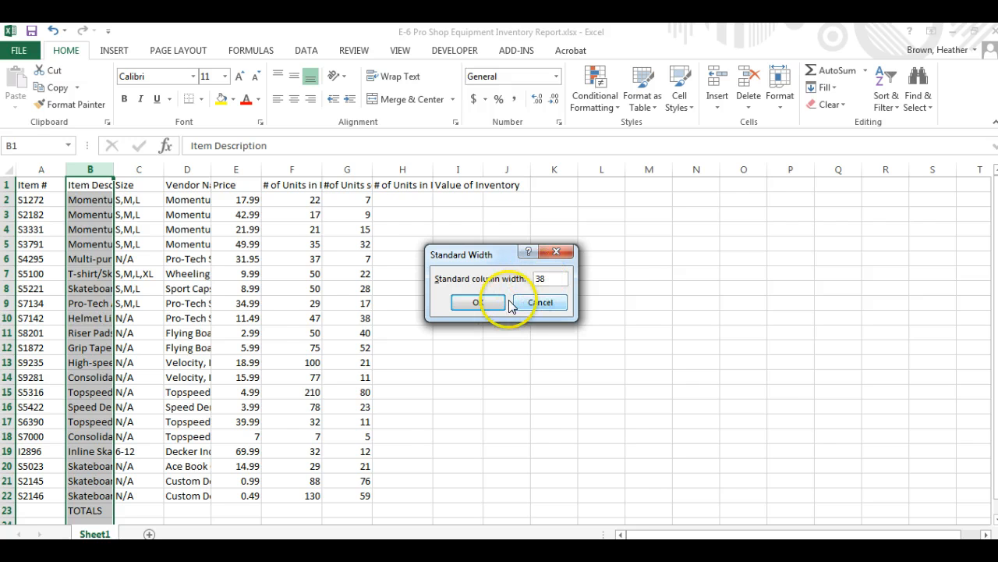
click(480, 303)
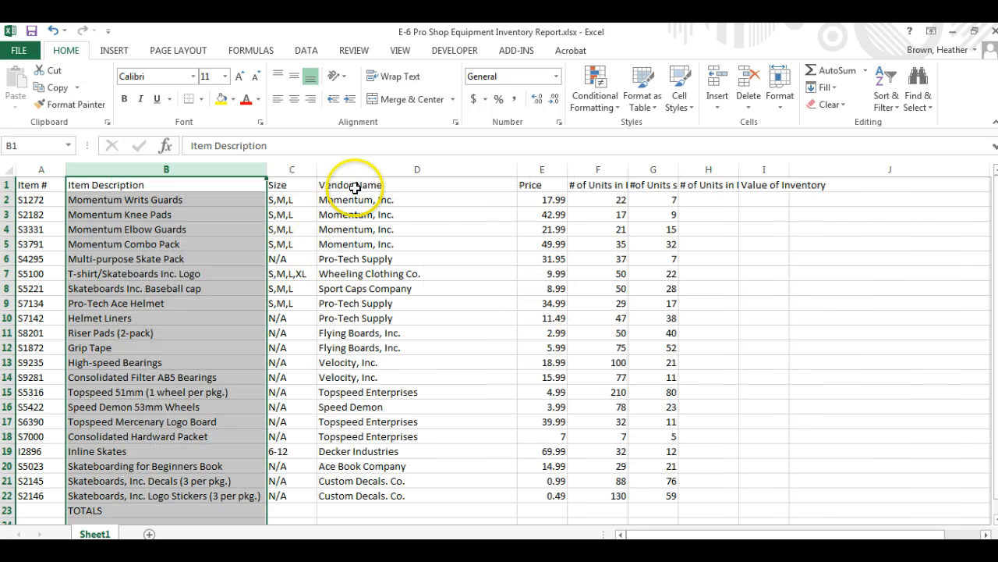
- Set the width of the Vendor Name column D to 19
click(364, 164)
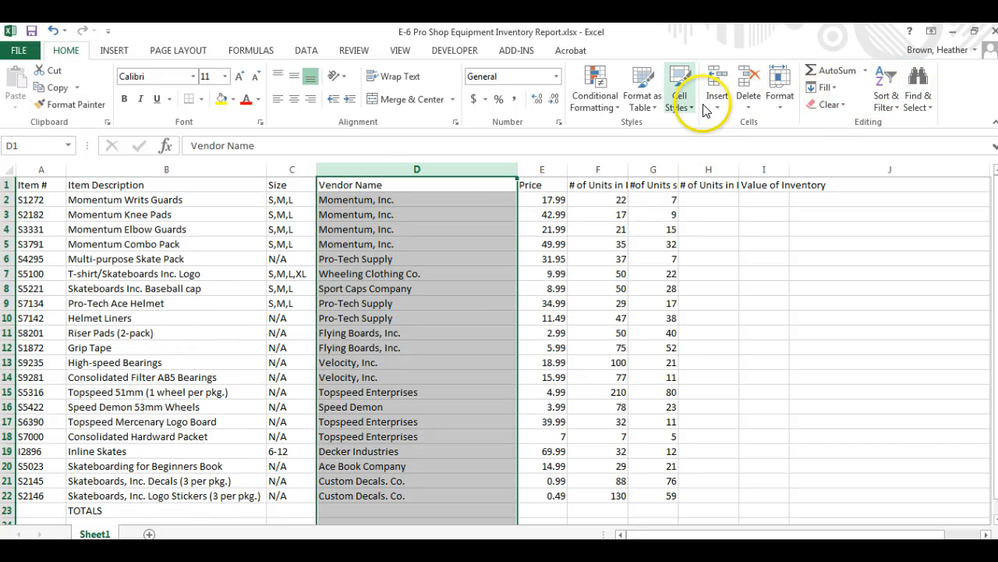
click(643, 98)
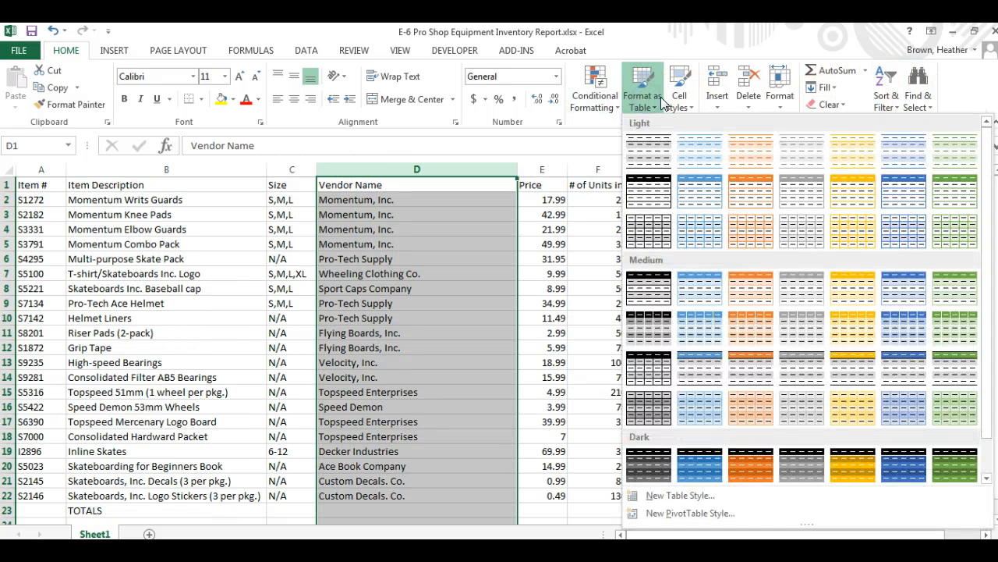
click(775, 101)
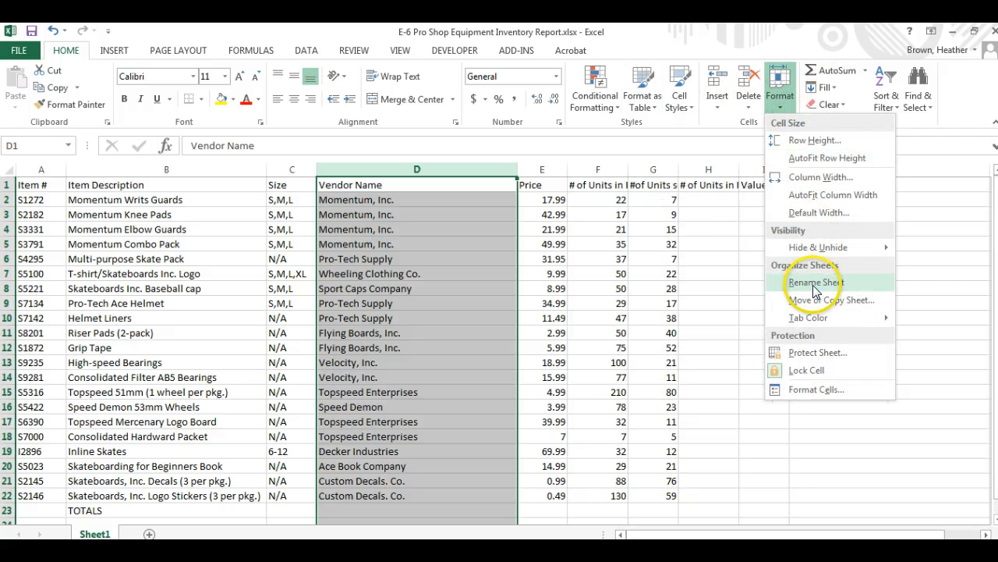
click(816, 177)
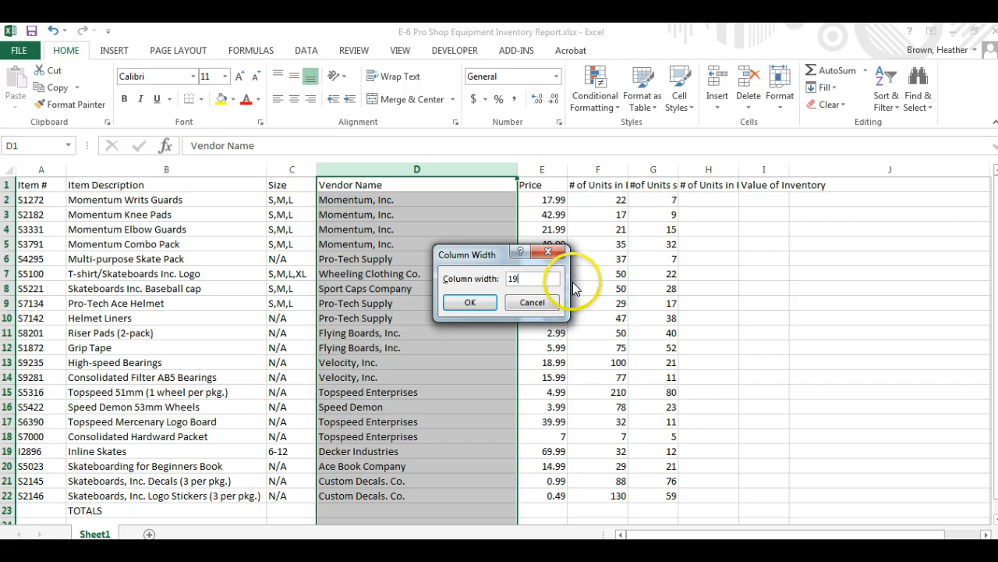
click(470, 302)
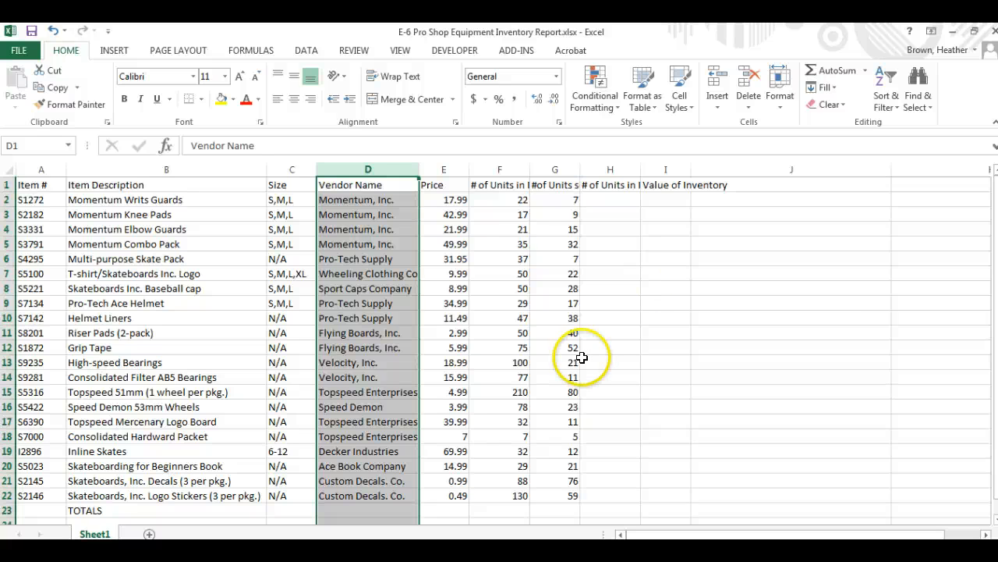
- Set the height of header row 1 to 55
click(9, 184)
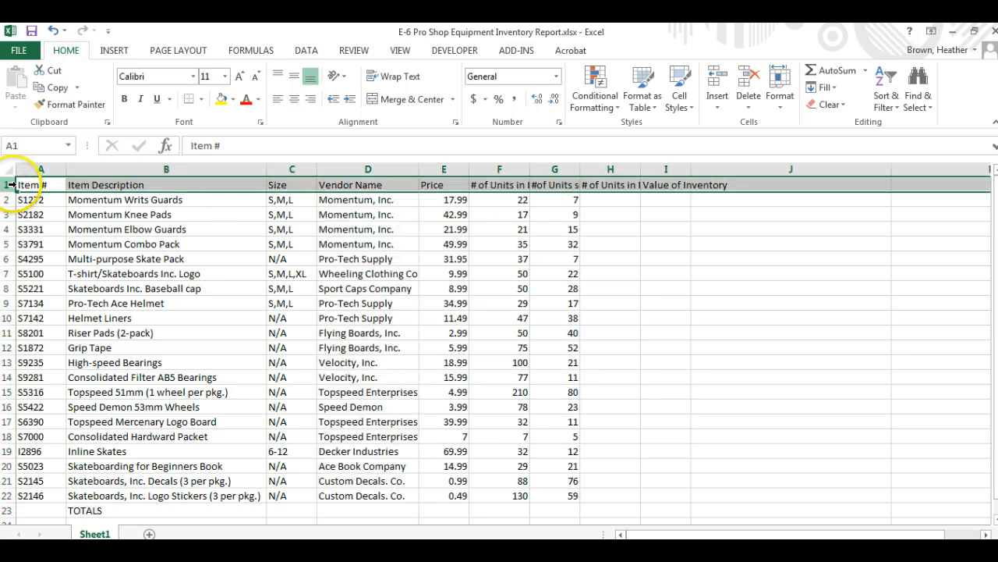
click(780, 95)
click(809, 142)
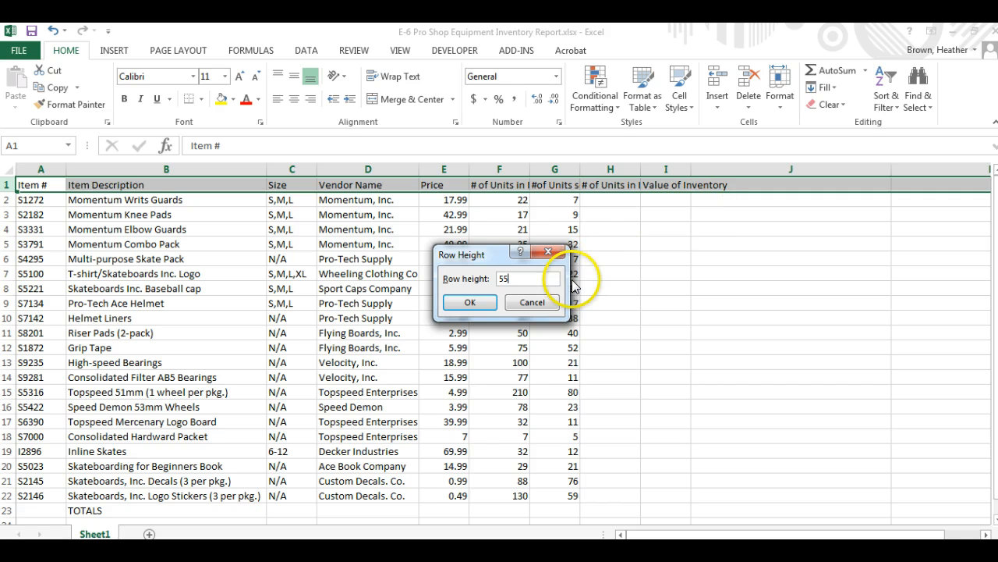
click(471, 302)
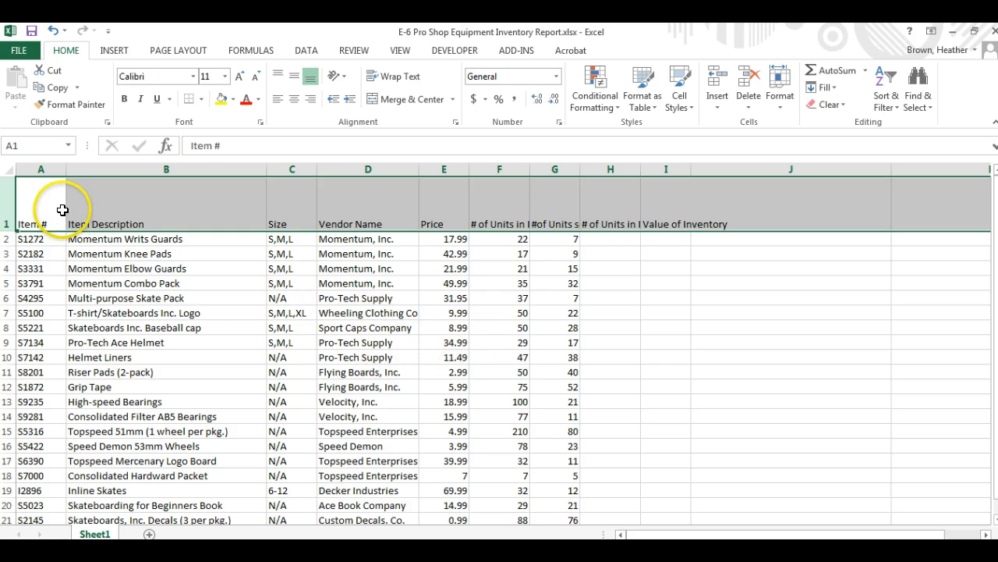
- Make the column headers in A1:I1 bold and centre them both horizontally and vertically
click(116, 216)
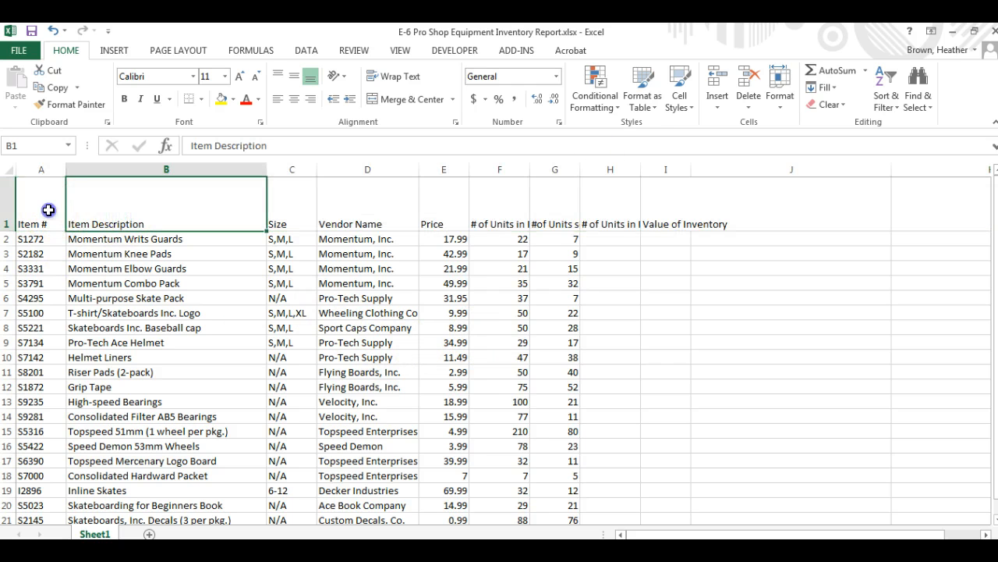
drag(20, 210, 671, 203)
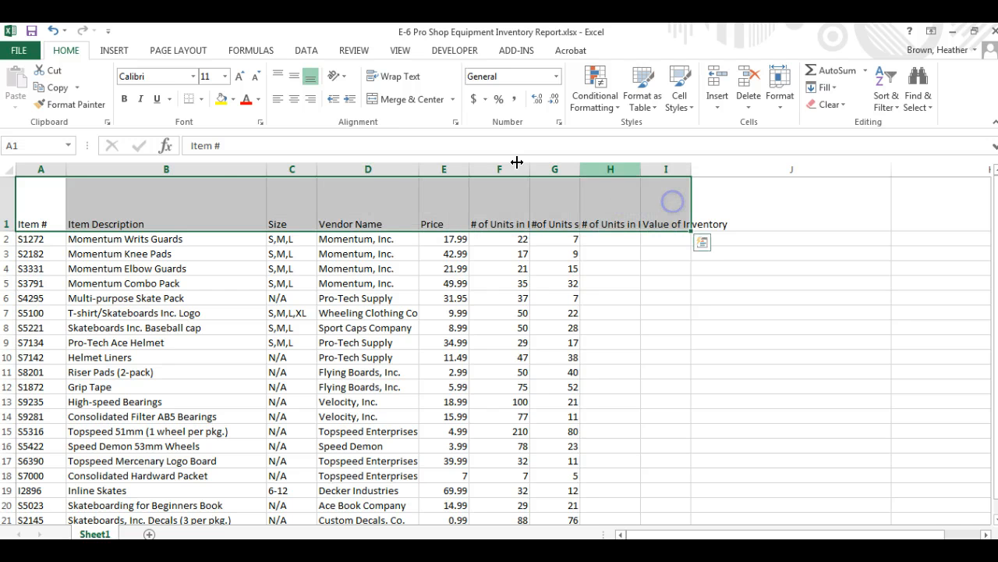
click(124, 99)
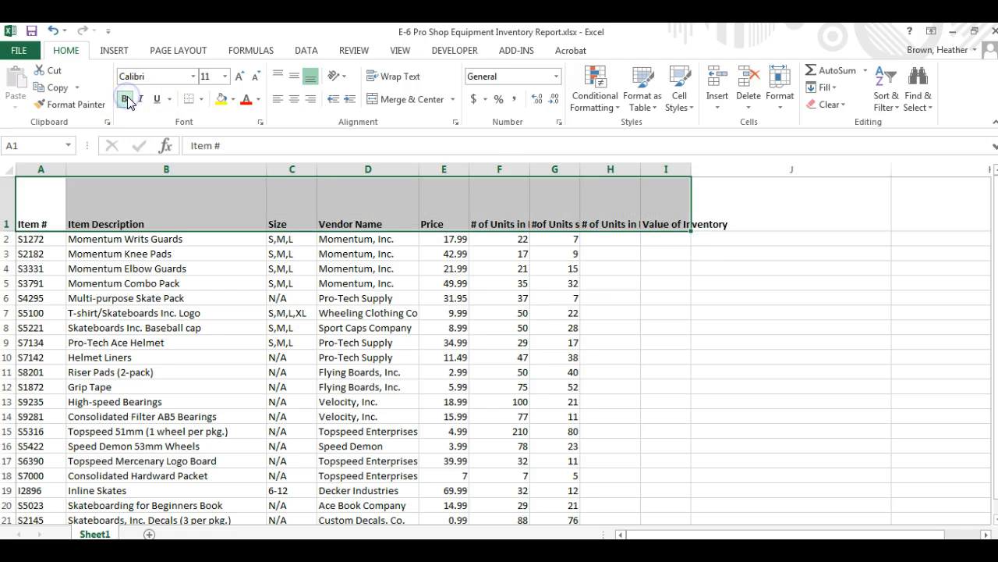
click(295, 100)
click(294, 76)
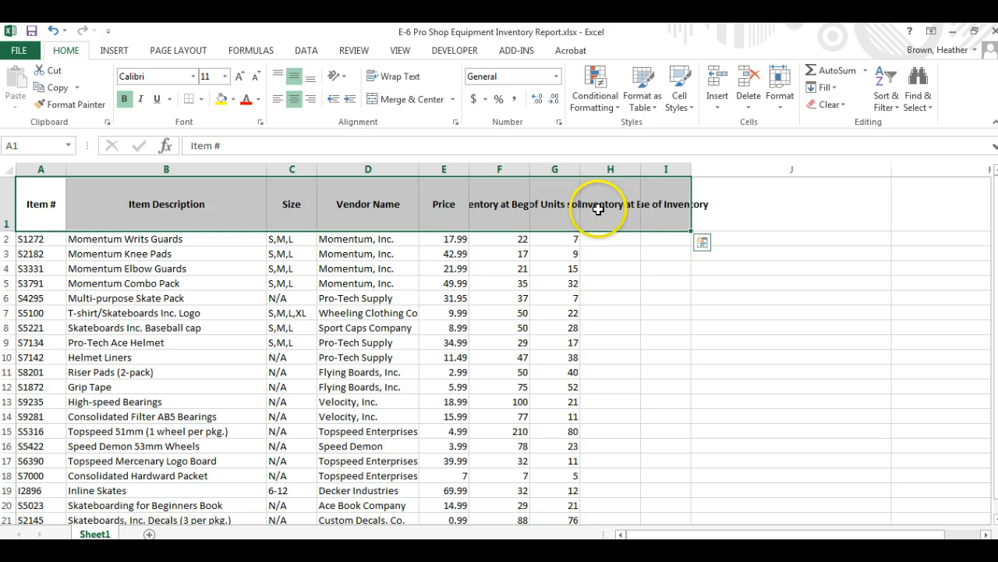
- Wrap the text of the headers in A1:I1 and fill the header cells with light gray
click(396, 78)
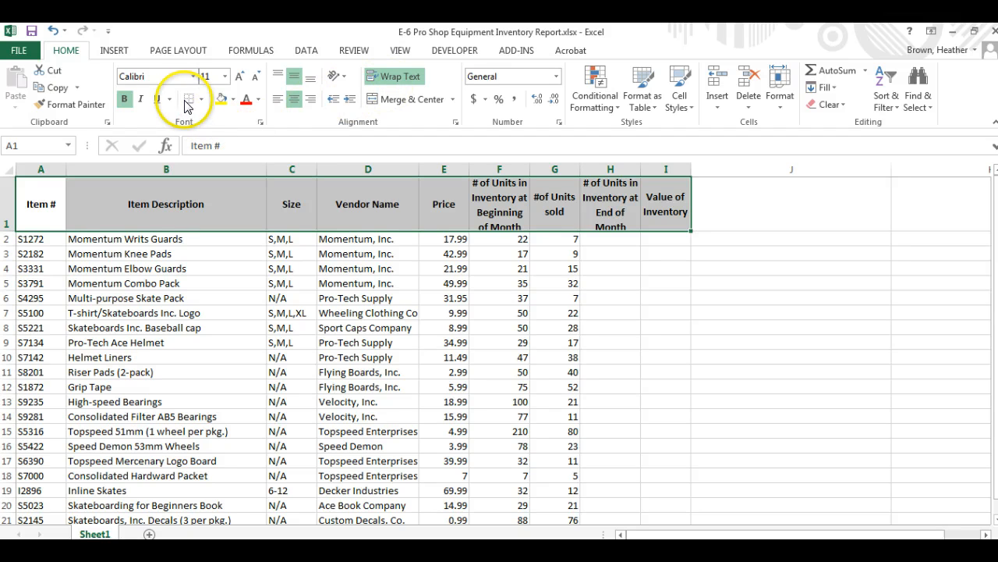
click(232, 99)
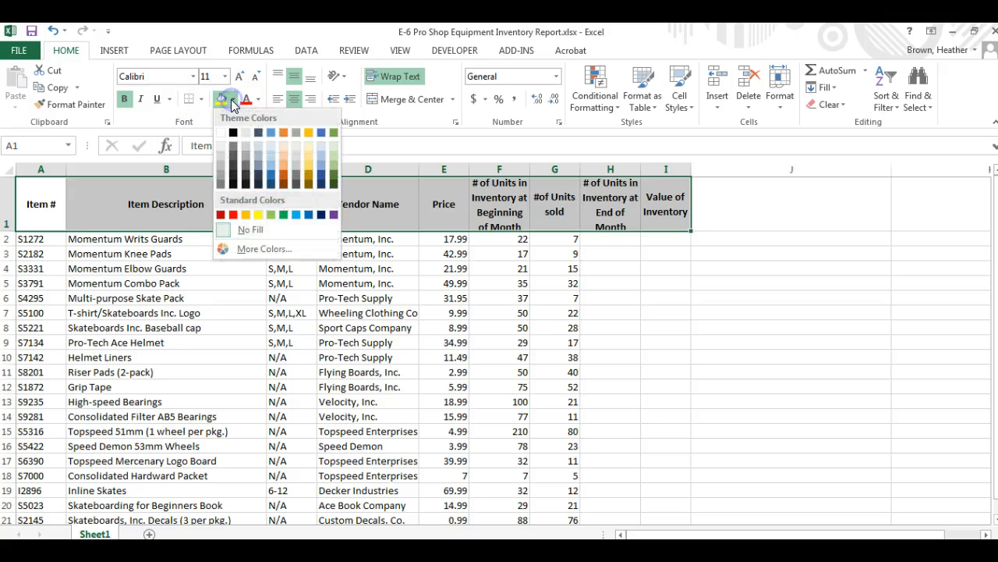
click(222, 164)
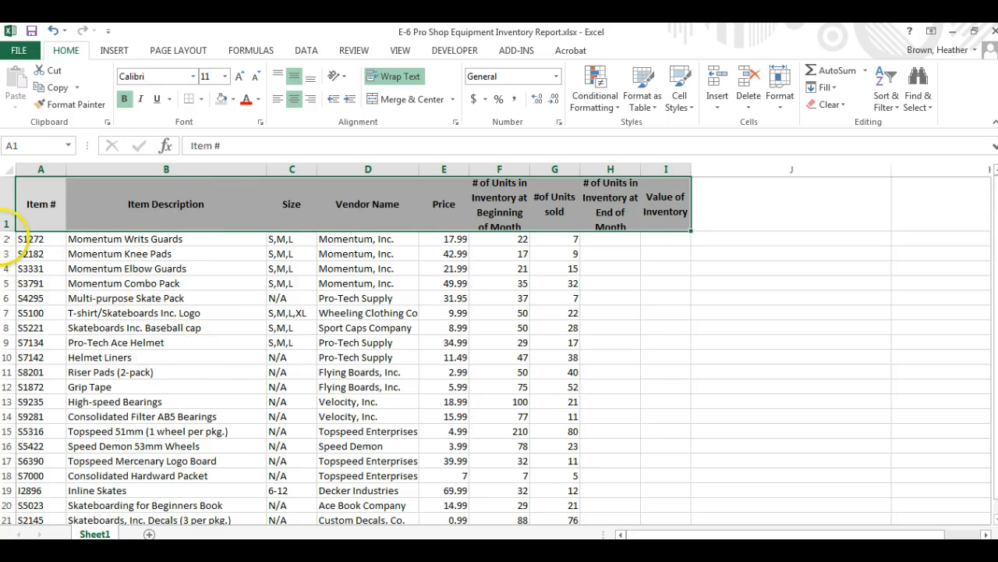
- Centre the item numbers in A2:A22 and the sizes in C2:C23 horizontally and vertically
drag(44, 242, 41, 482)
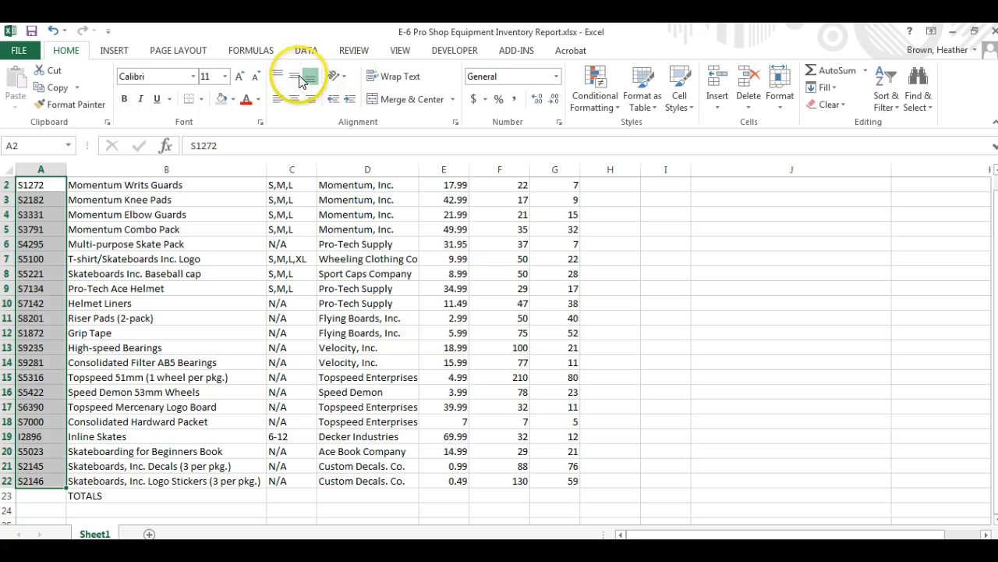
click(294, 100)
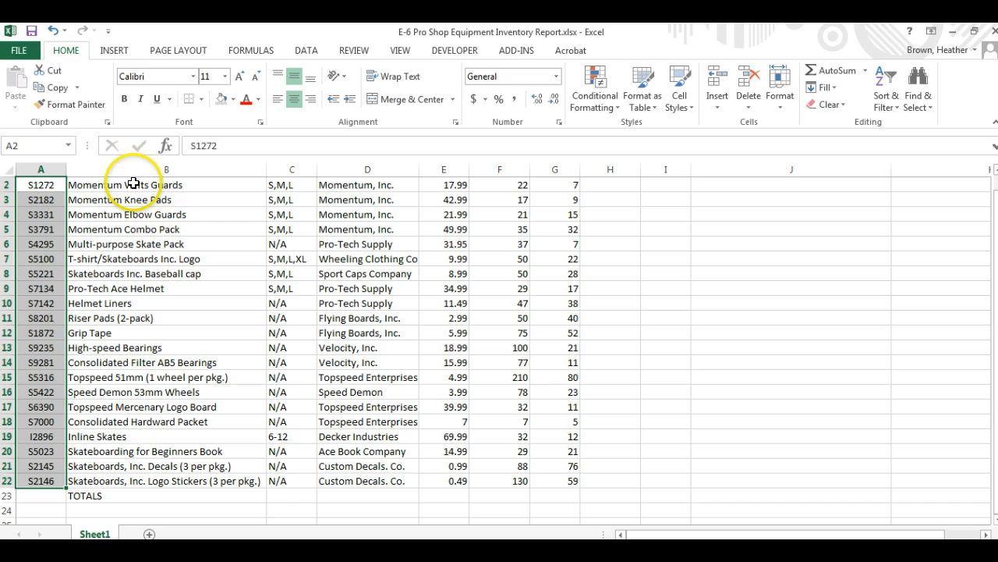
drag(289, 184, 289, 481)
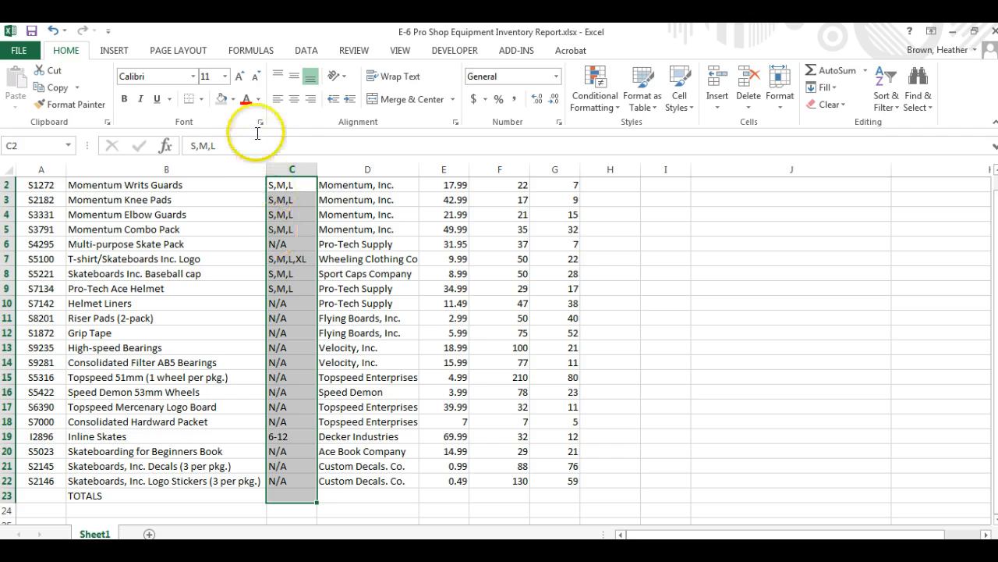
click(294, 99)
click(294, 76)
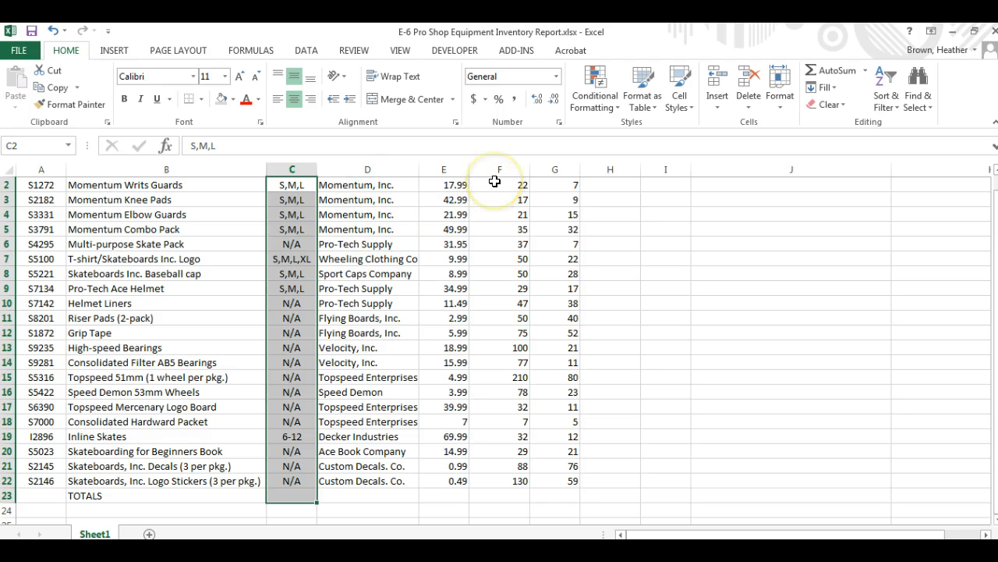
- Centre the unit count cells F2:H23 horizontally and vertically
drag(496, 182, 596, 500)
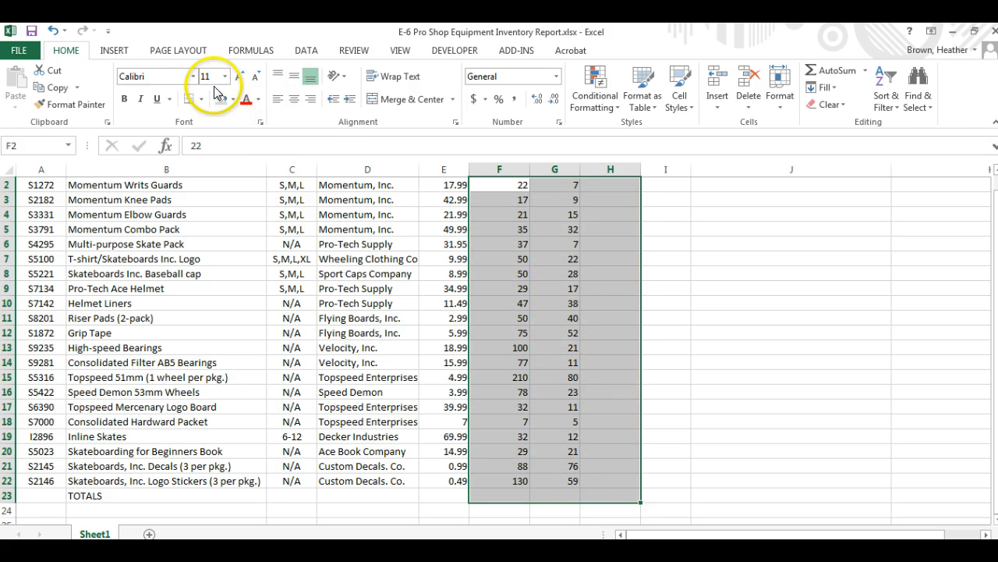
click(295, 99)
click(294, 76)
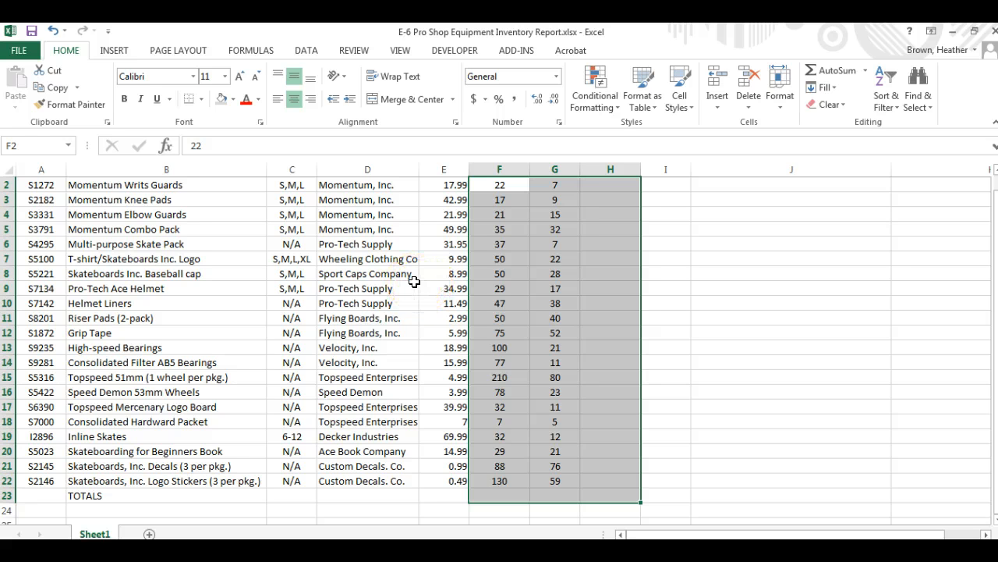
click(442, 228)
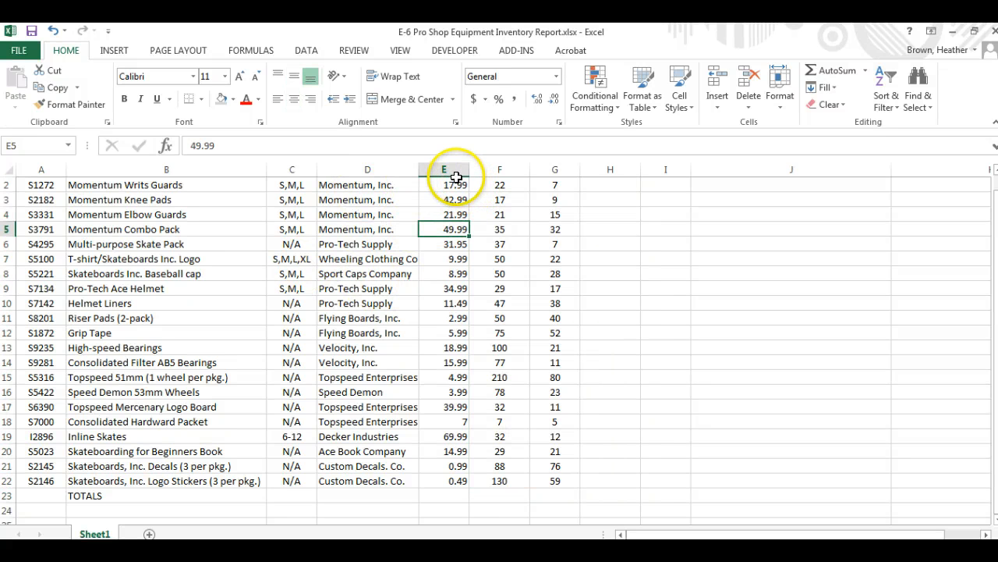
click(454, 184)
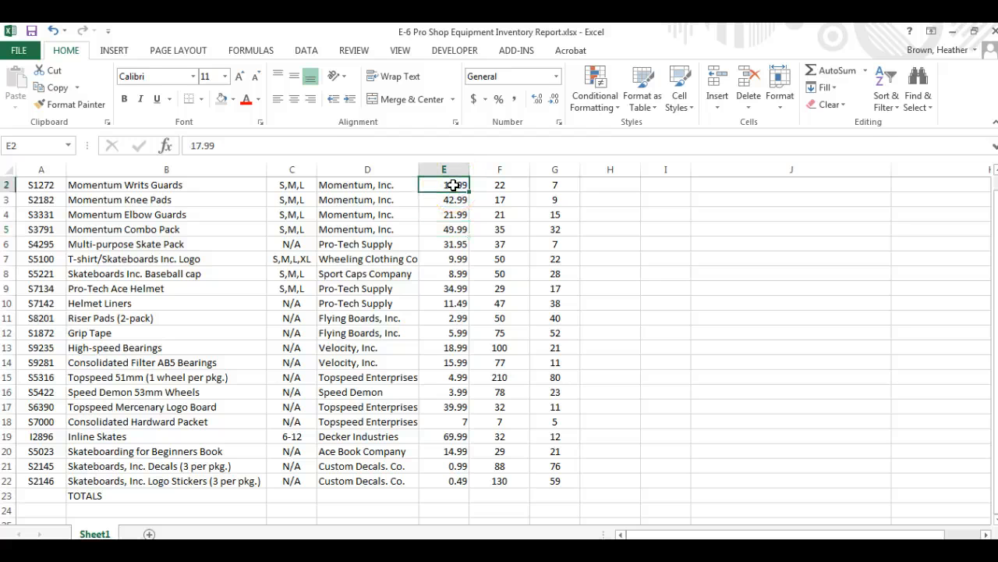
drag(454, 184, 453, 476)
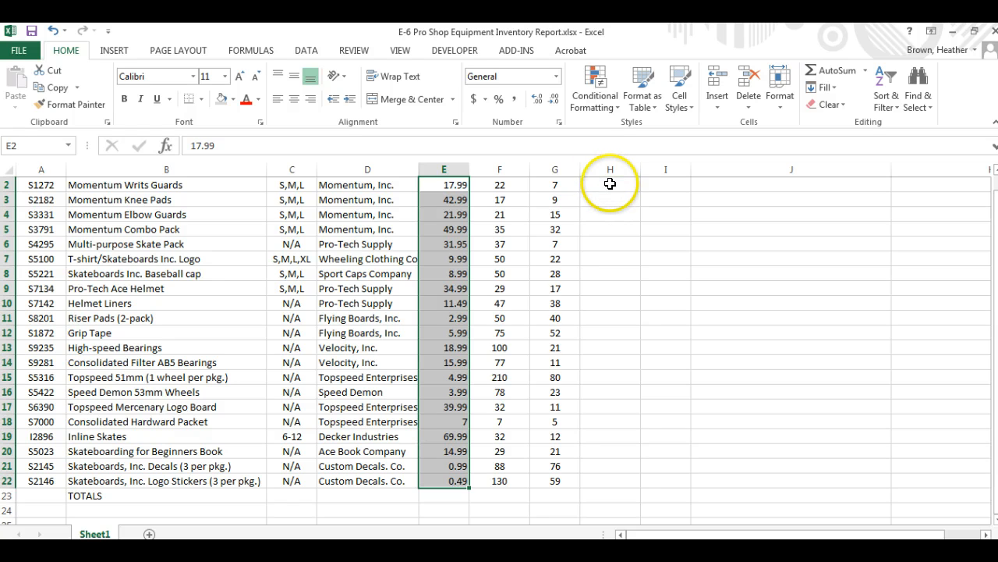
ctrl+click(610, 184)
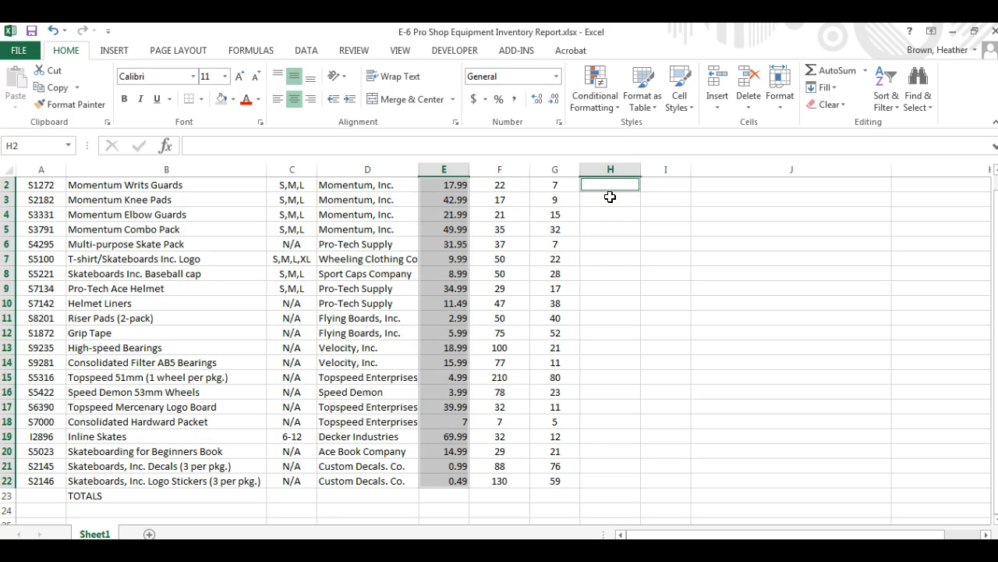
drag(613, 200, 610, 277)
ctrl+click(613, 290)
ctrl+click(617, 314)
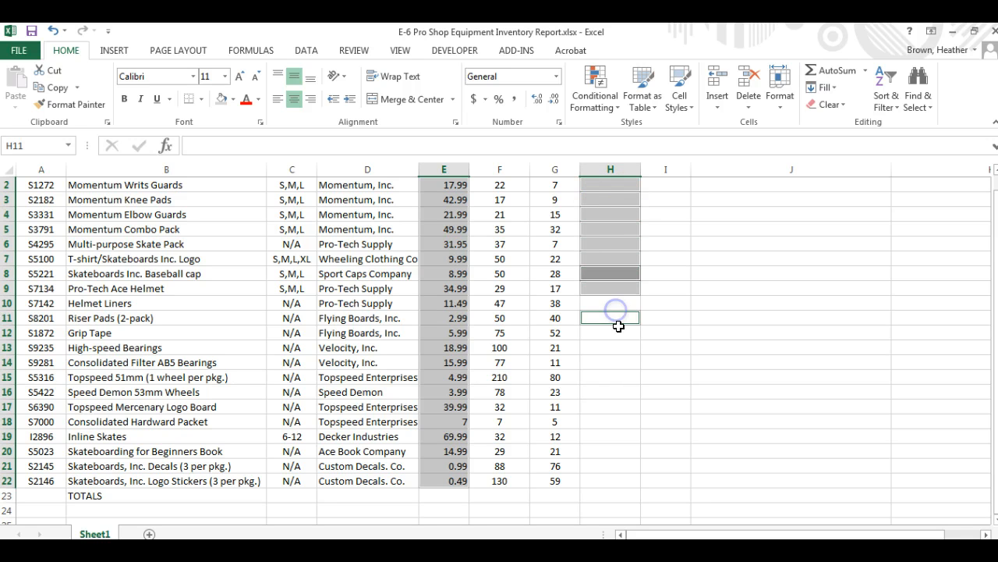
ctrl+click(616, 305)
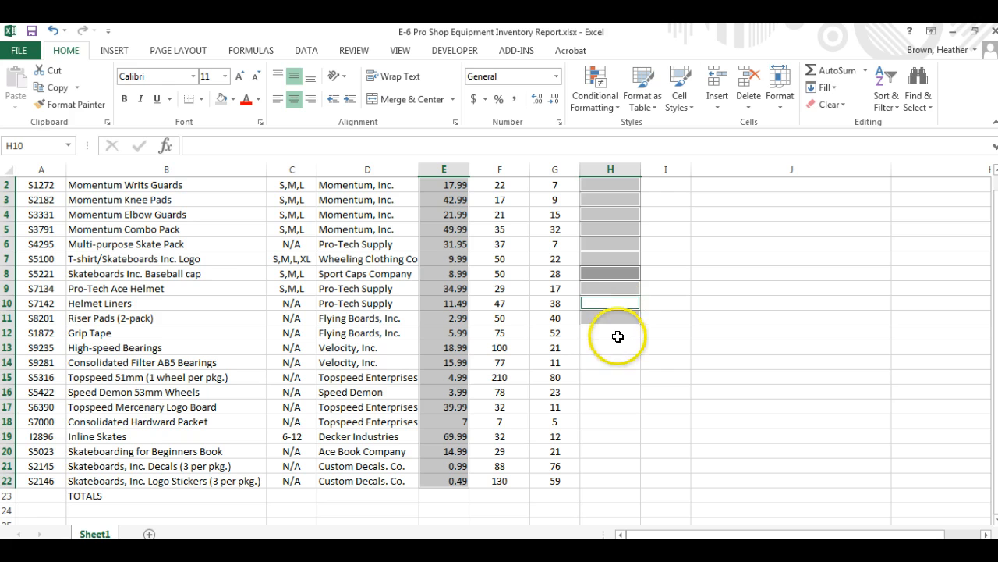
ctrl+click(613, 334)
ctrl+click(612, 349)
ctrl+click(609, 366)
ctrl+click(611, 374)
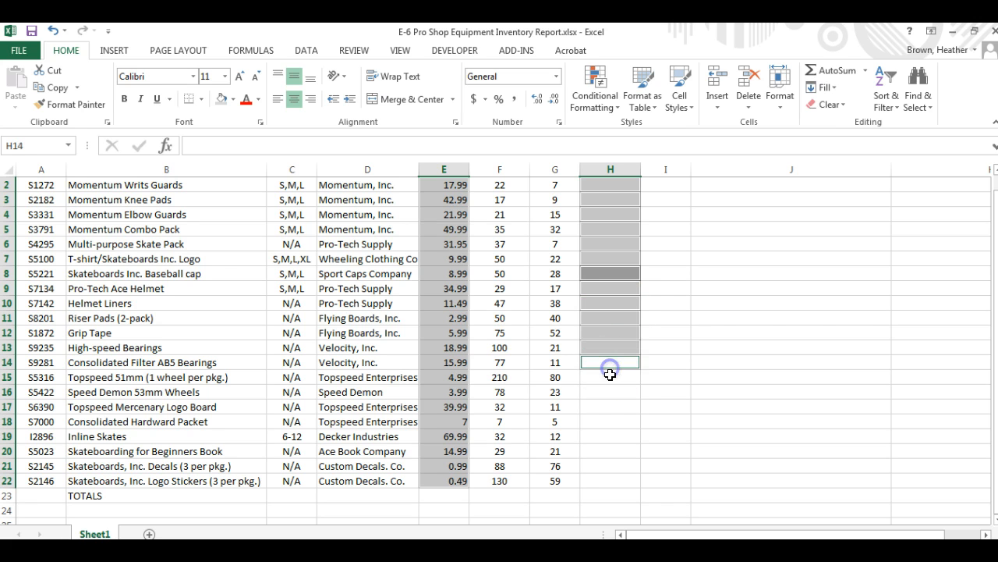
ctrl+click(609, 392)
ctrl+click(613, 407)
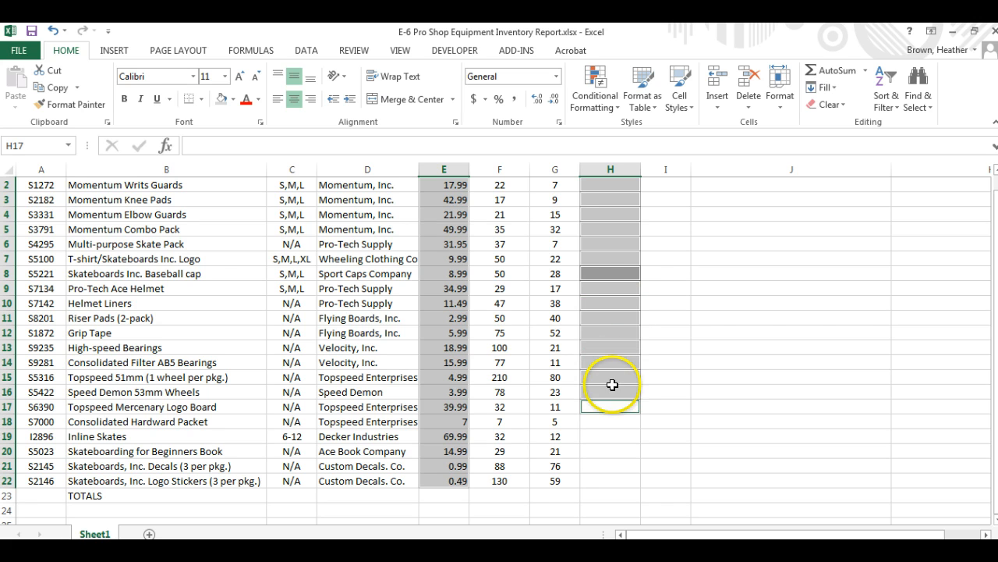
click(616, 200)
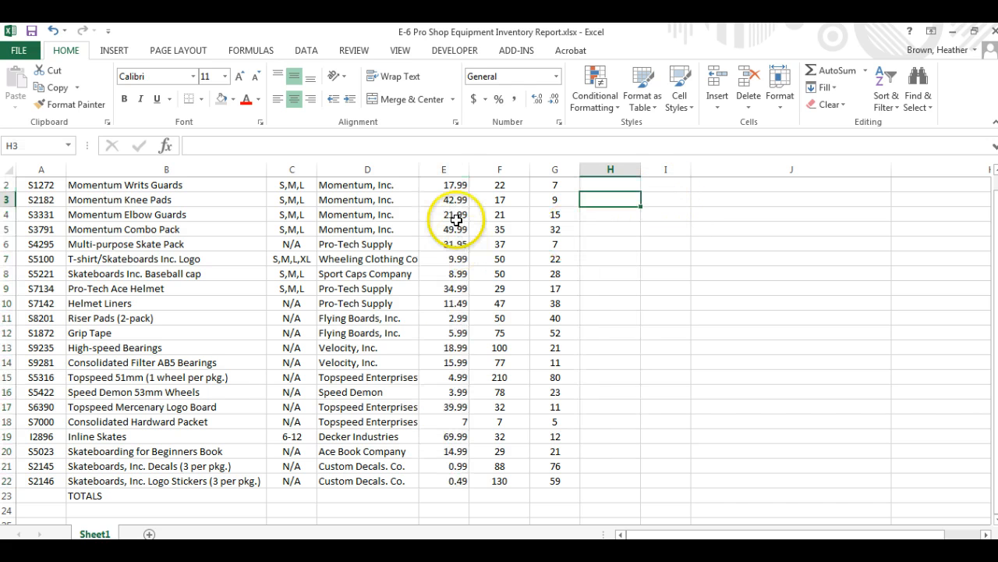
- Format the prices in E2:E22 as Currency with the $ symbol
drag(453, 184, 457, 481)
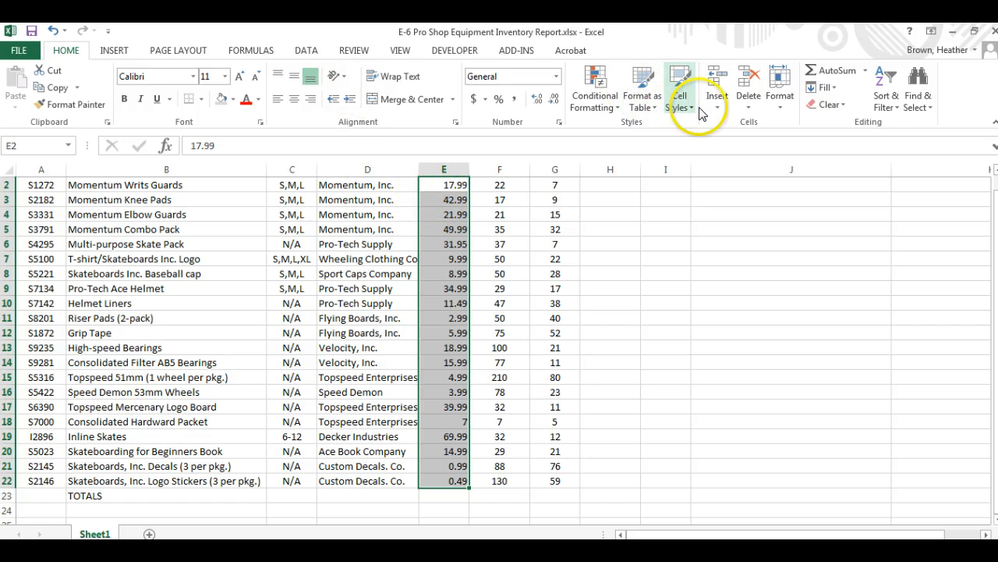
click(780, 87)
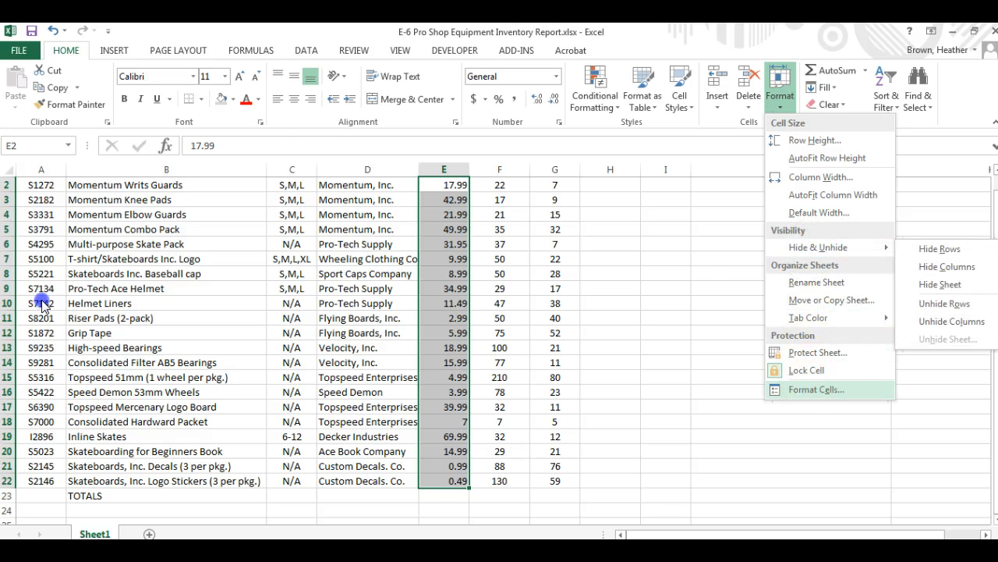
click(815, 389)
click(339, 197)
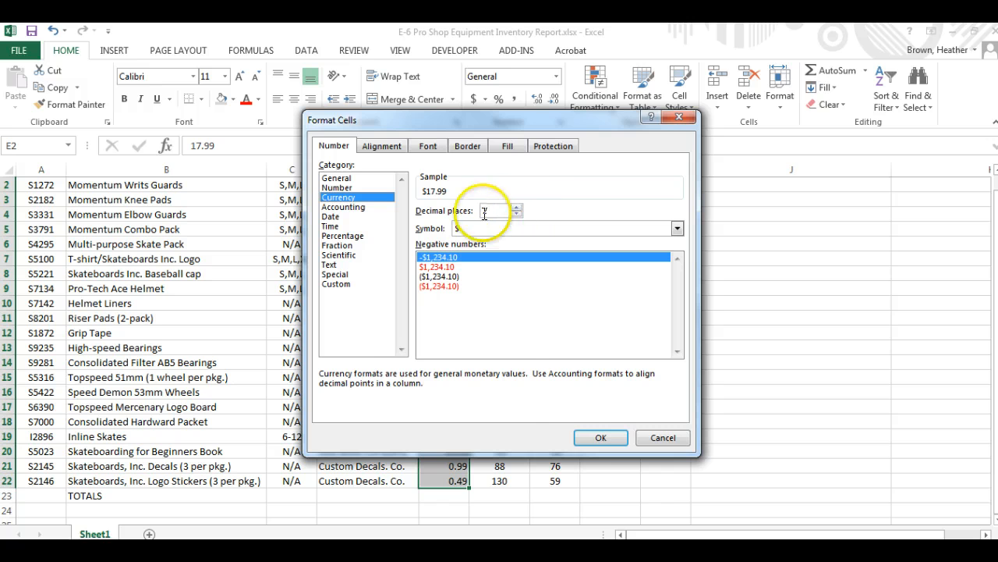
click(601, 438)
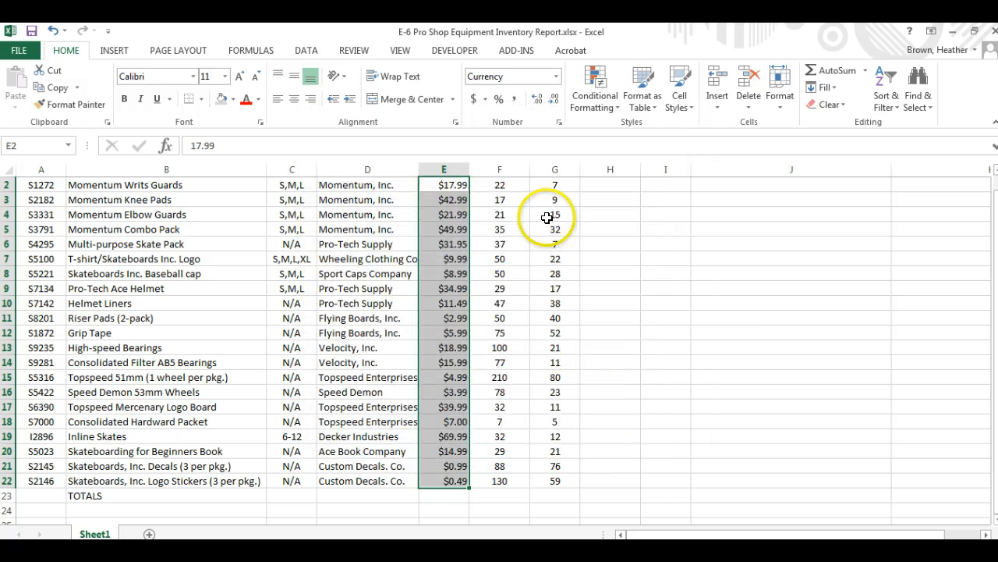
- Format the Value of Inventory cells I2:I22 as Currency with two decimal places and the $ symbol
drag(648, 185, 652, 485)
click(782, 86)
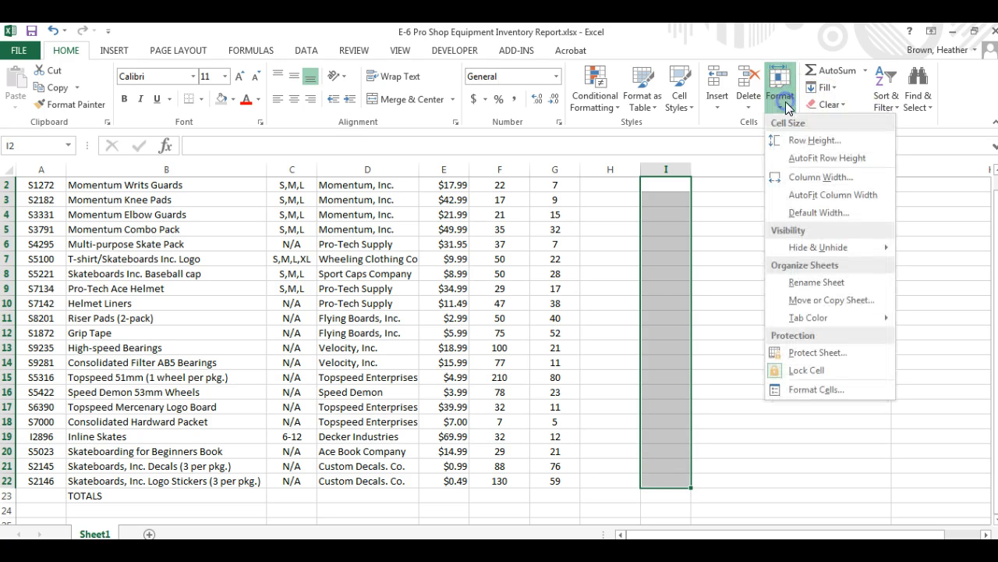
click(812, 389)
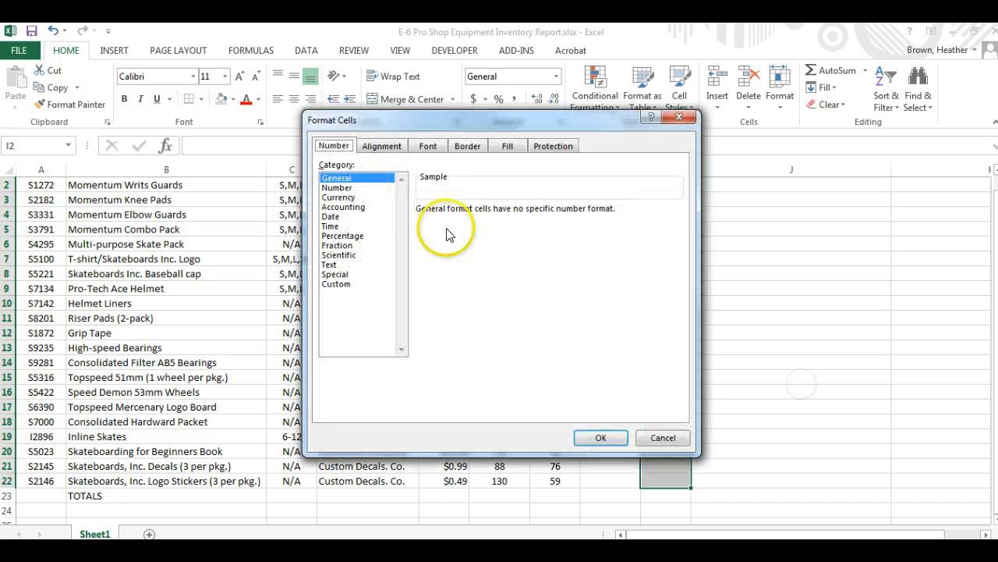
click(367, 197)
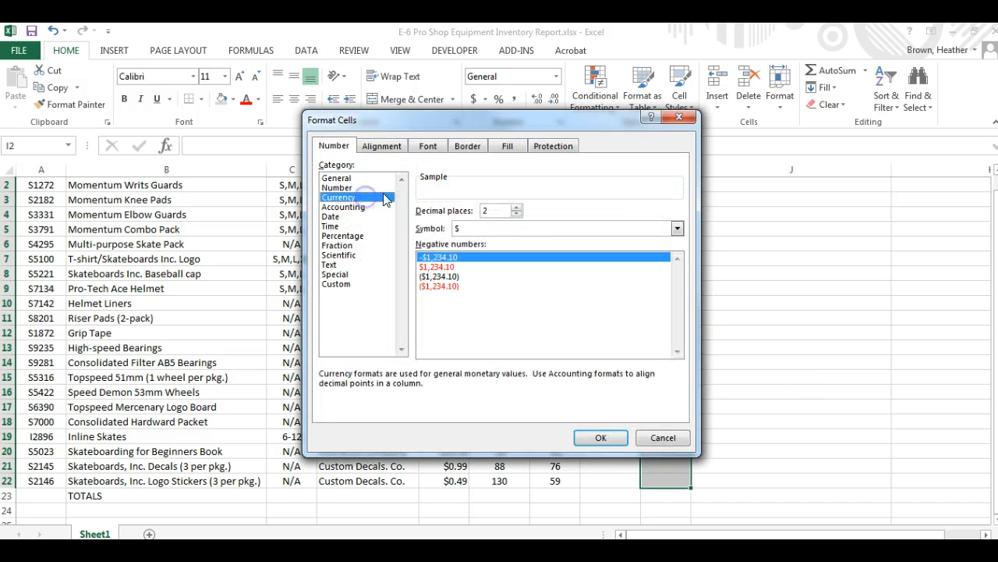
click(594, 436)
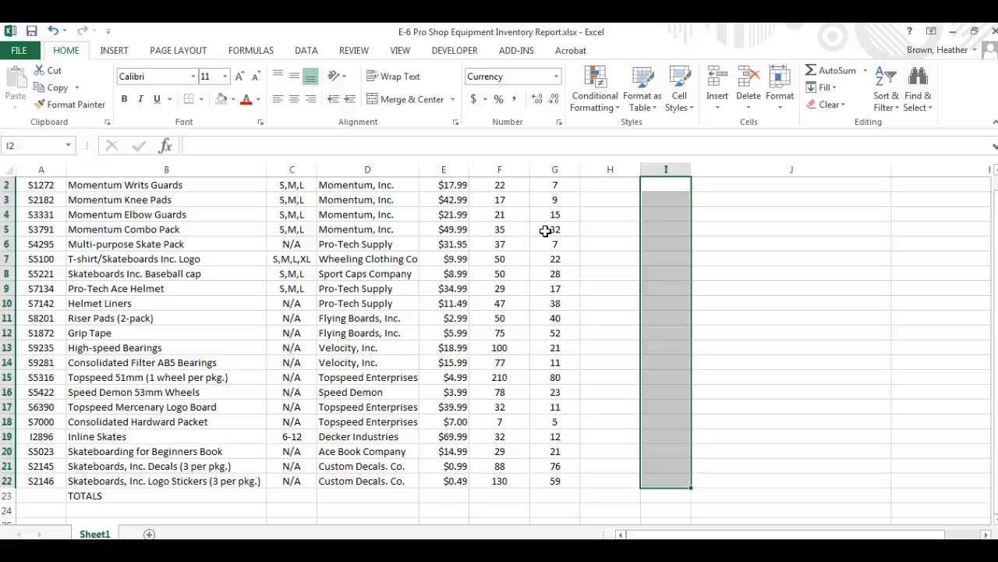
- Try to calculate the Momentum Writs Guards' end-of-month units in H2 with the formula =H2-F2
click(614, 185)
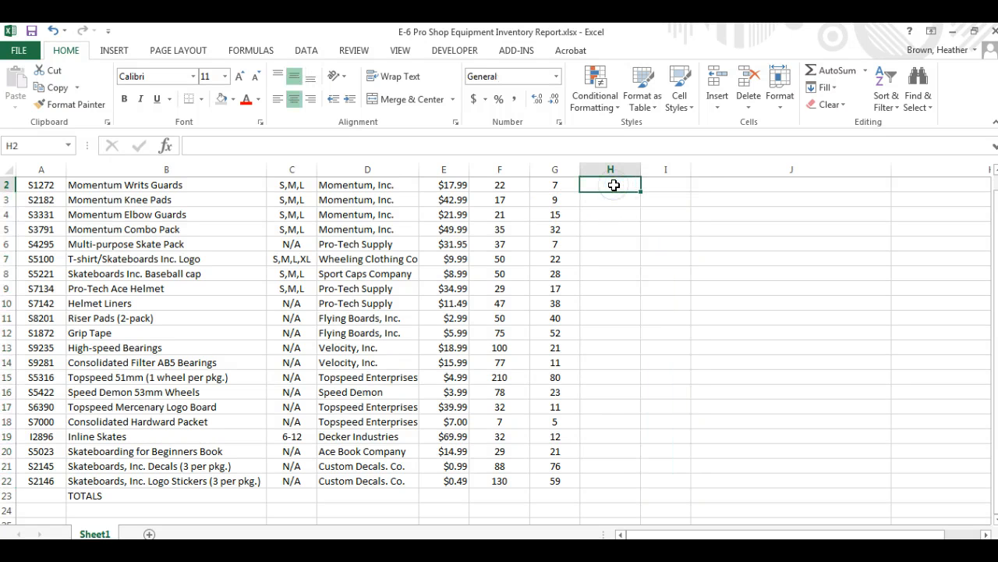
text(=)
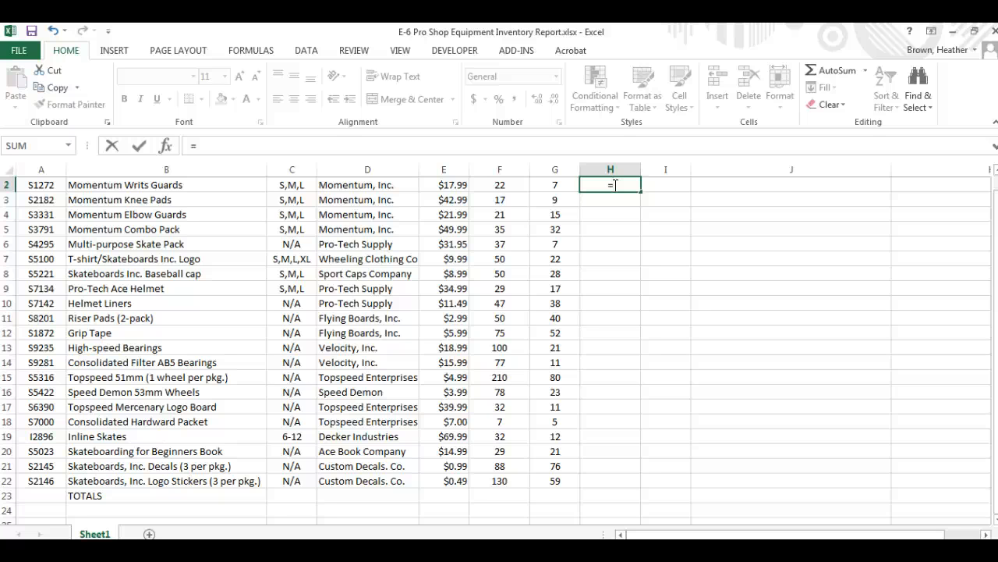
scroll(615, 185, up, 1)
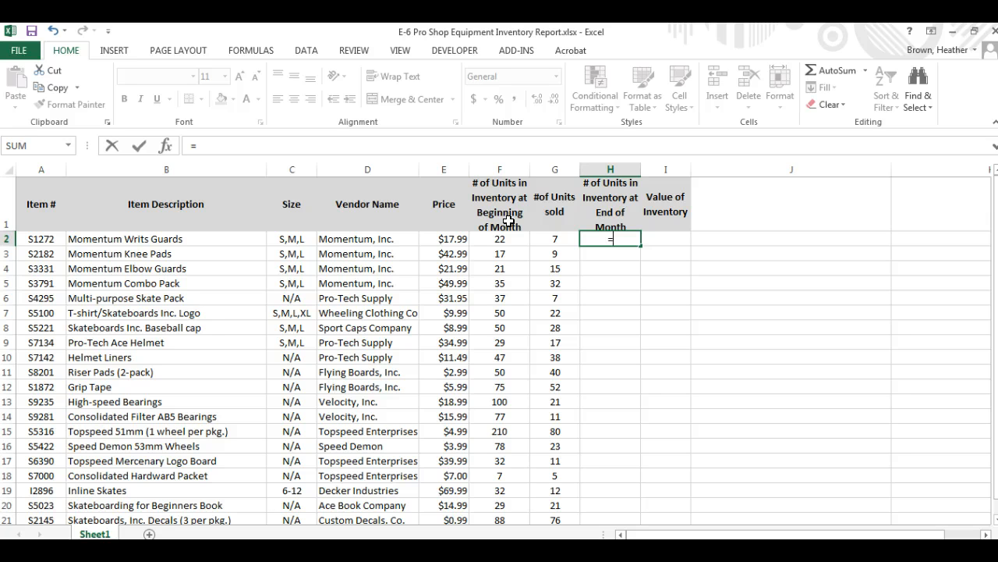
text(H)
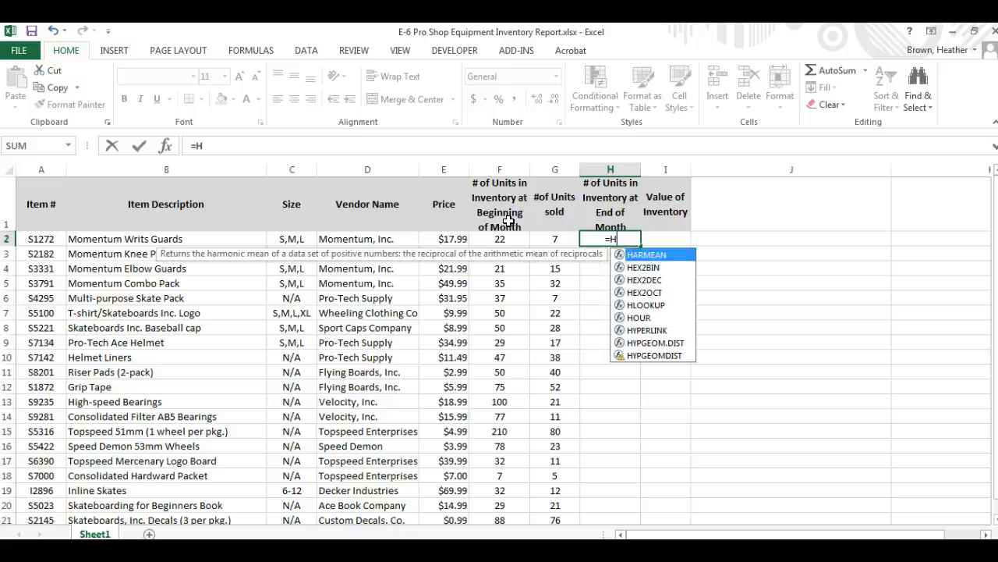
text(2-)
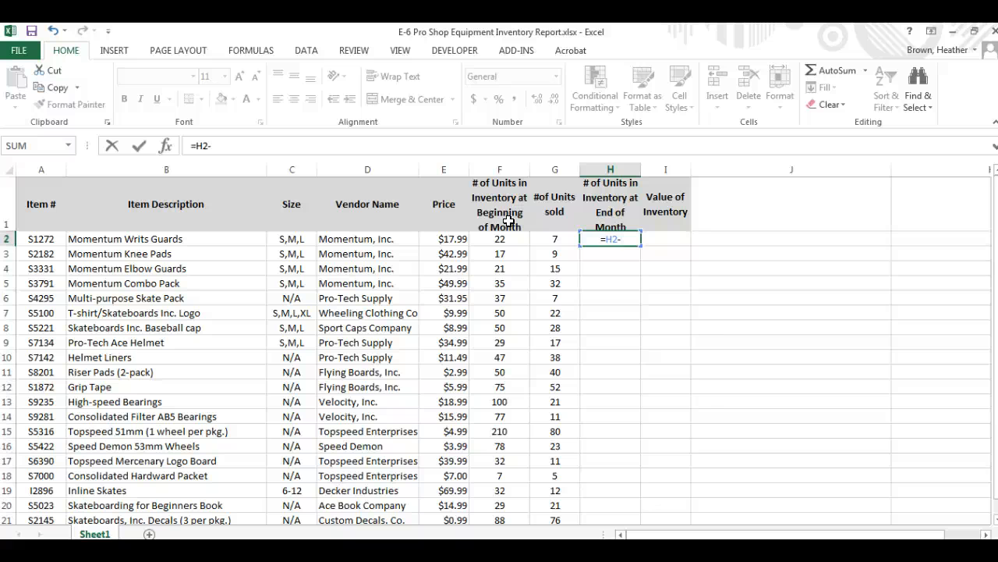
text(2)
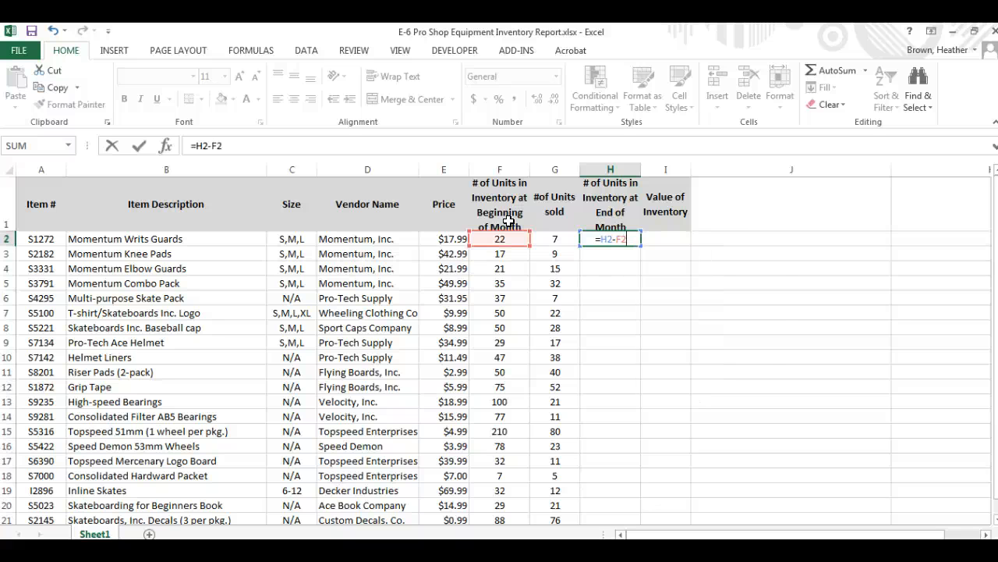
key(Return)
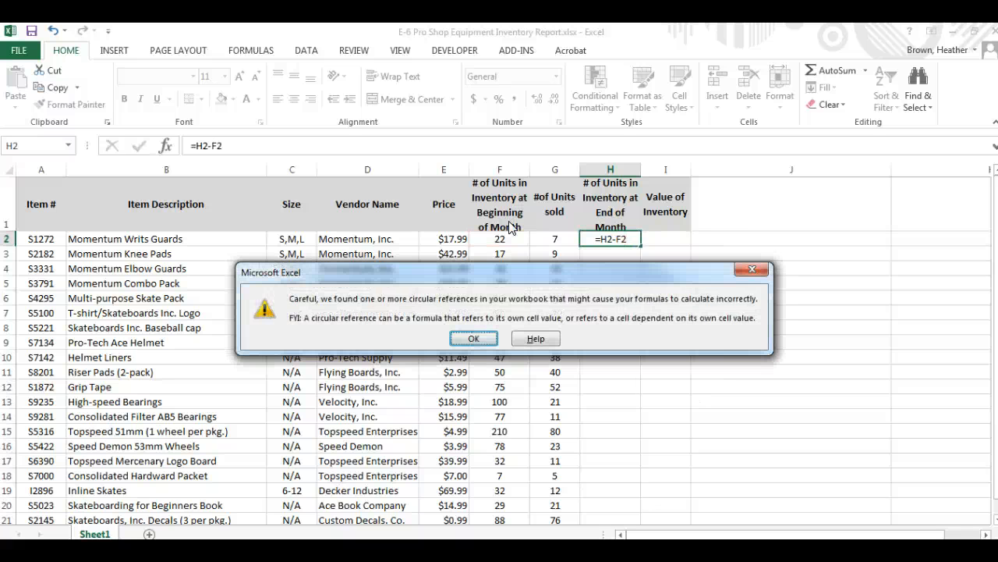
click(472, 340)
click(473, 340)
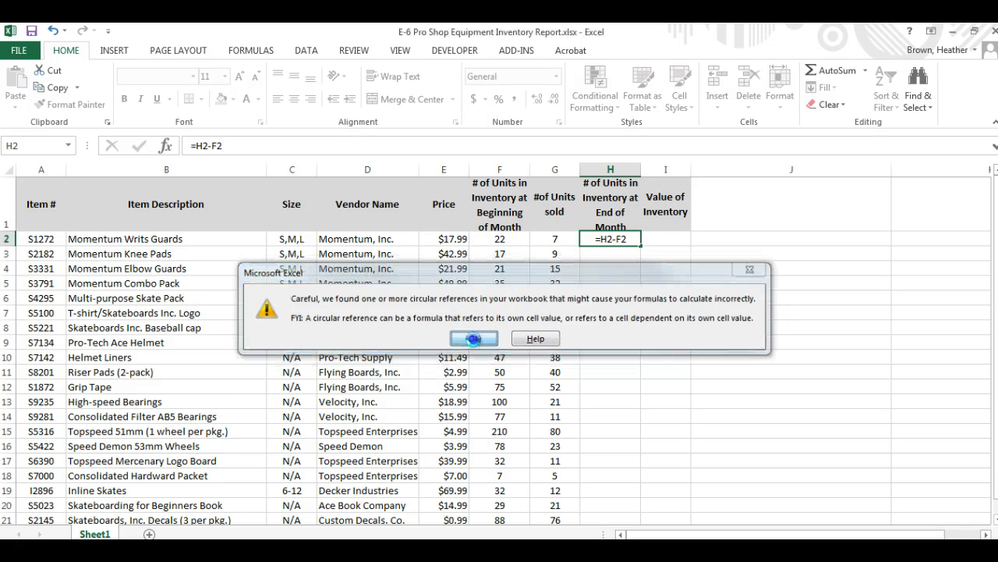
- Retry the end-of-month calculation by re-entering =H2-F2 in H2
click(629, 236)
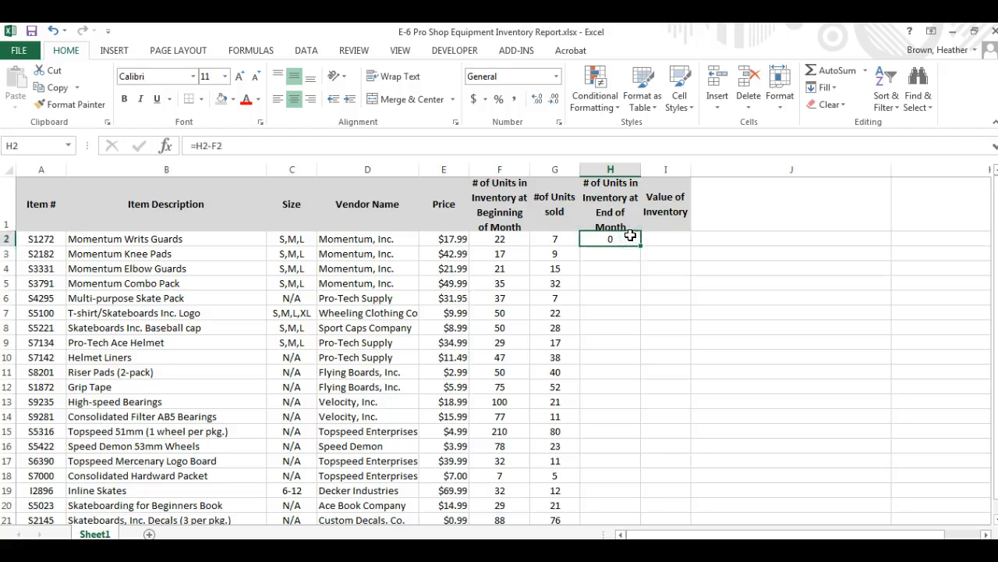
text(=)
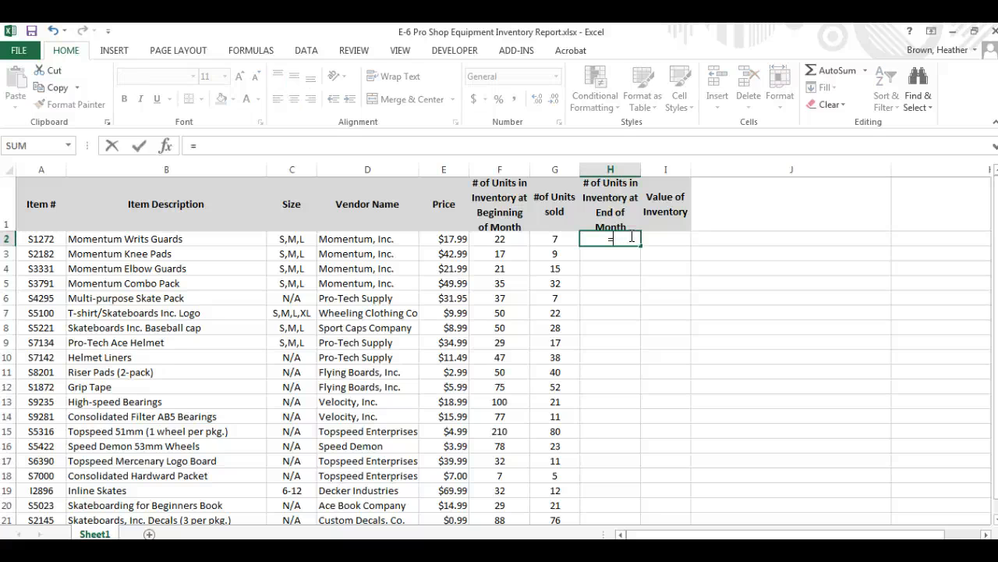
text(H)
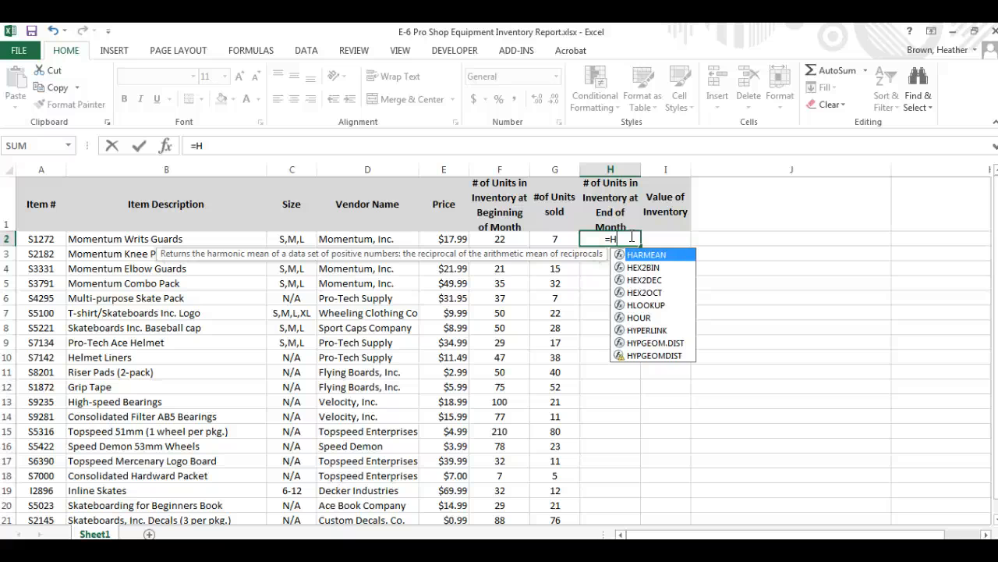
text(2-)
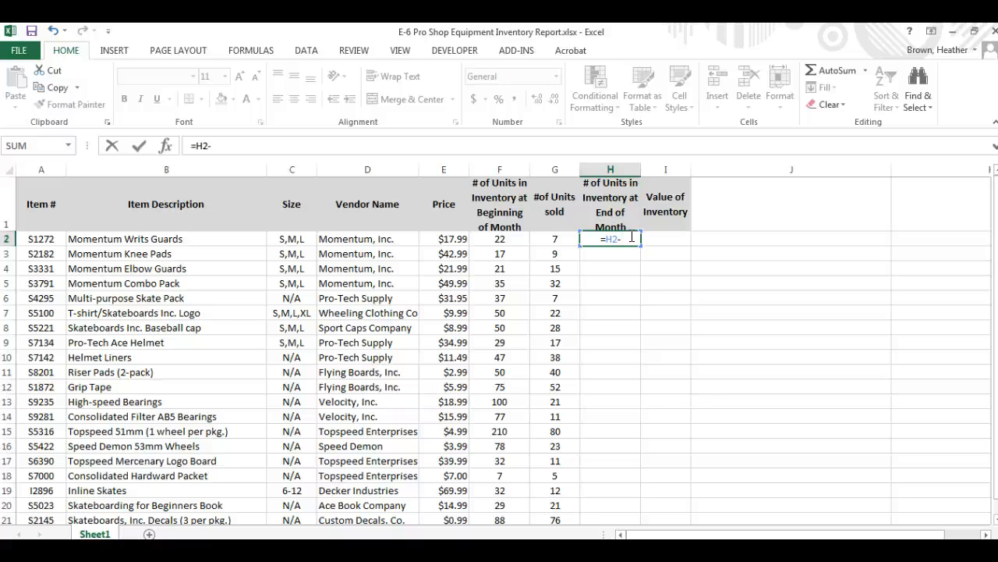
text(F2)
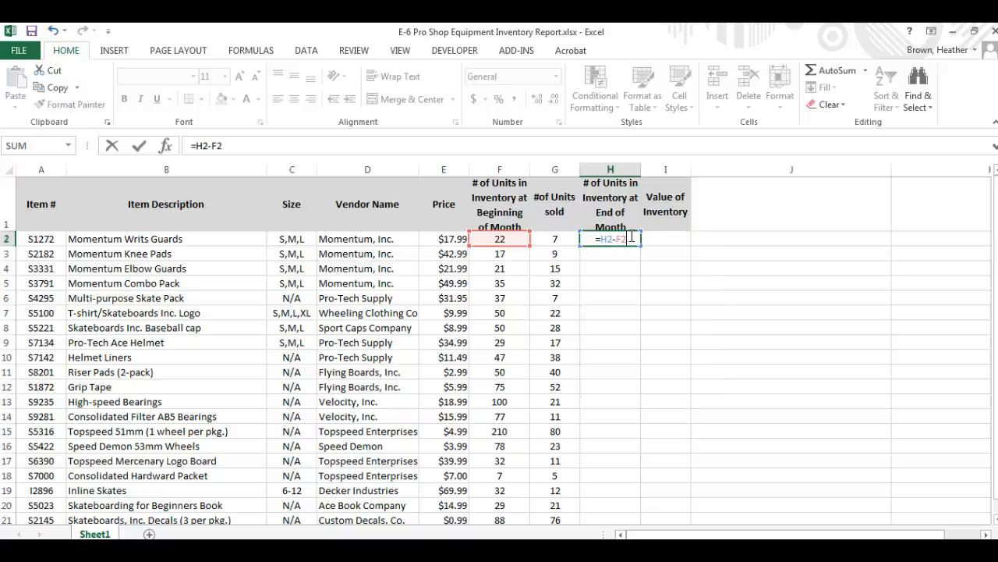
key(Return)
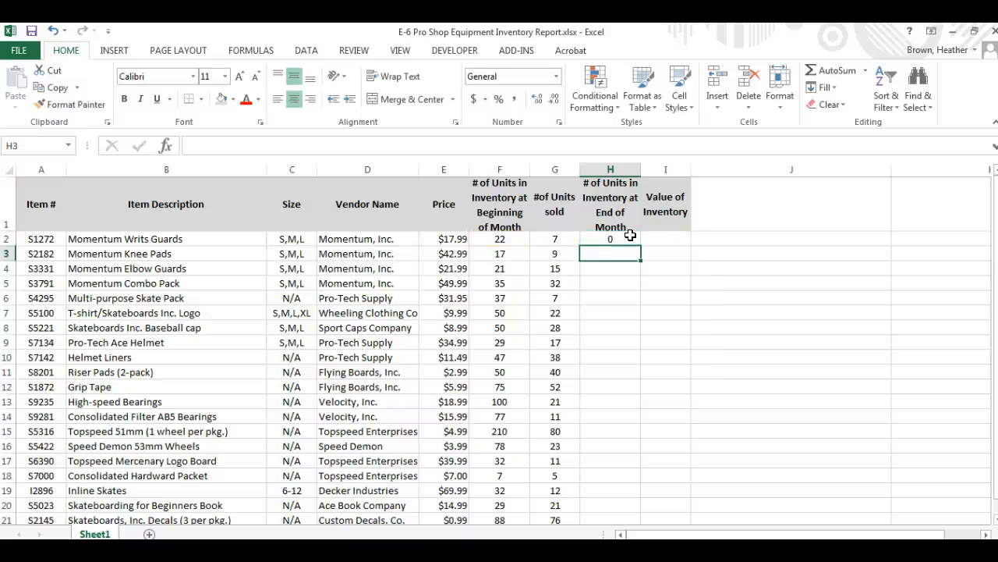
click(630, 235)
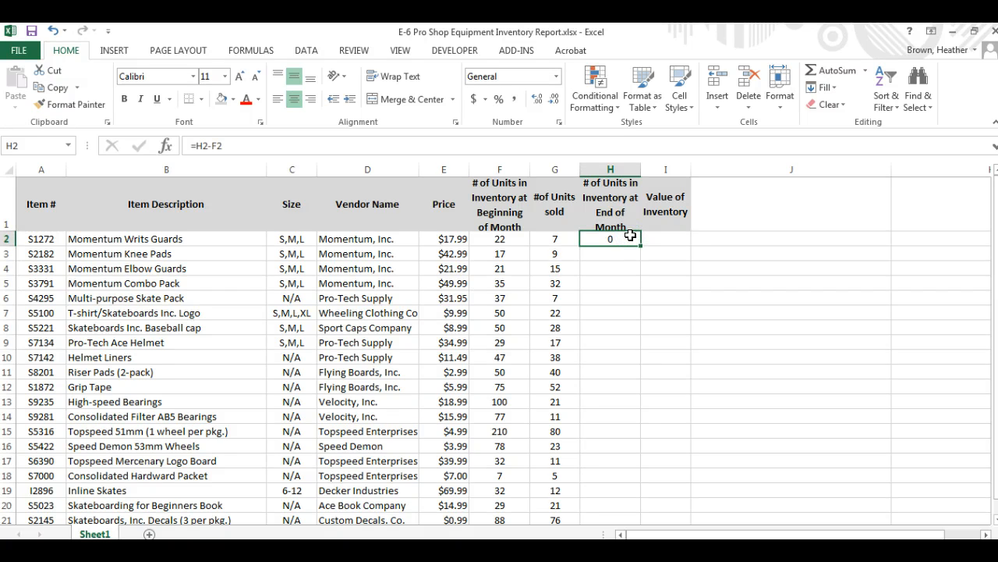
click(669, 236)
- Replace the formula in H2 with =F2-G2 to subtract the units sold from the beginning inventory
click(618, 240)
text(=)
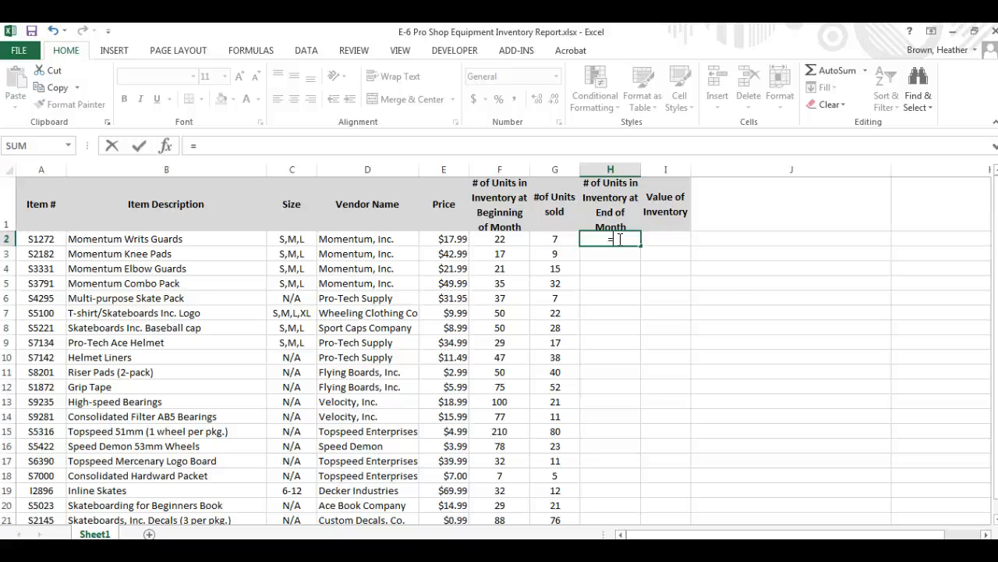
text(G2)
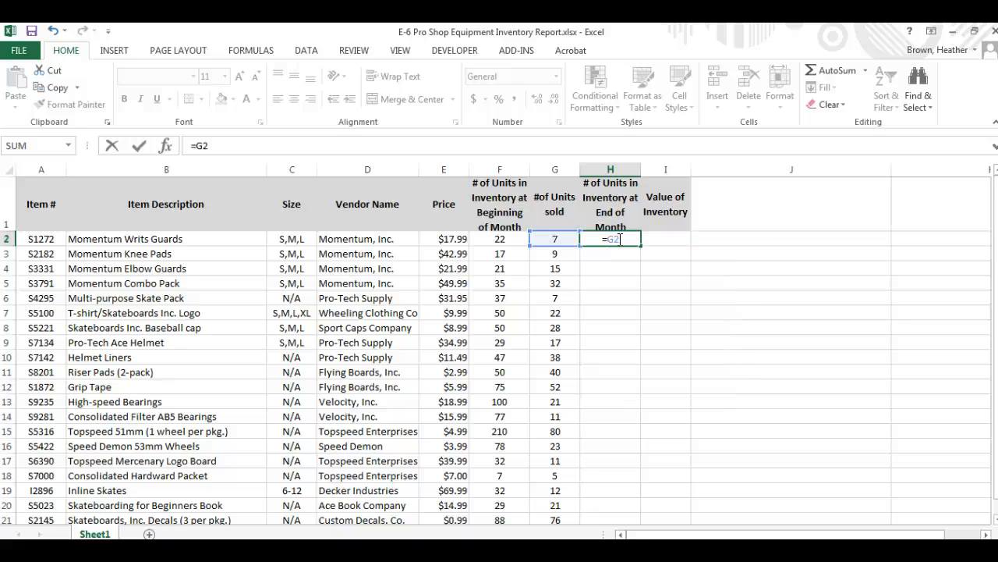
key(BackSpace)
key(BackSpace)
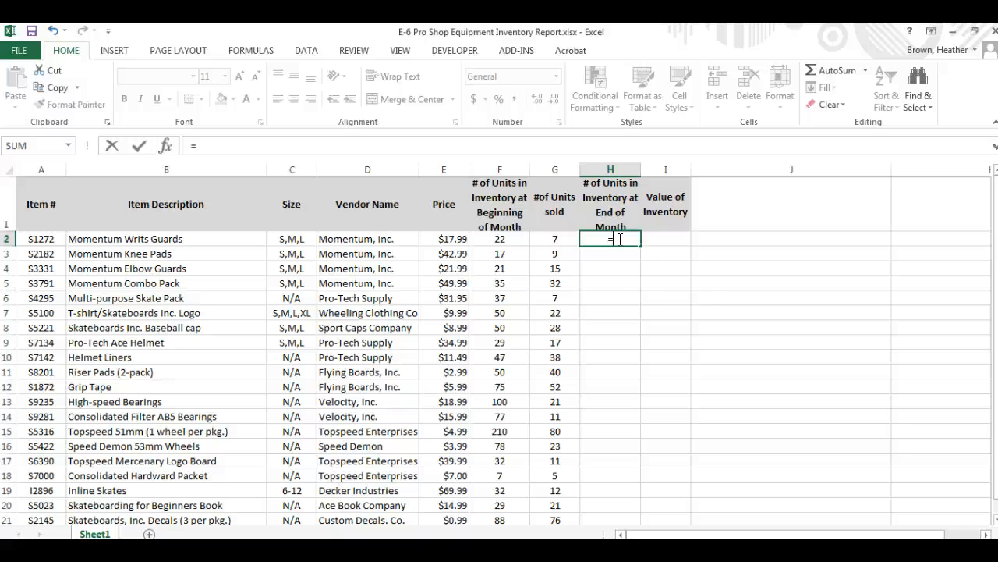
text(F2)
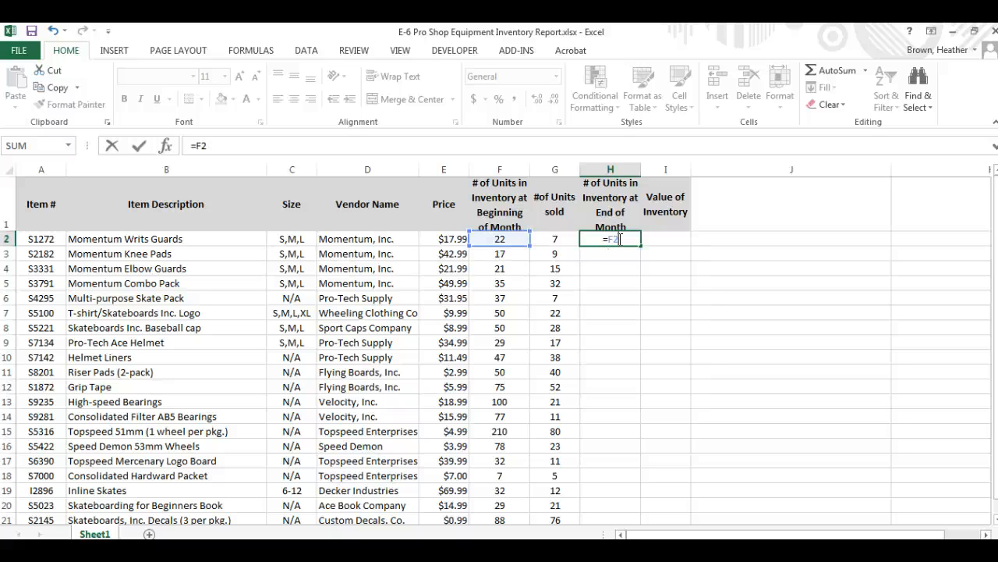
text(-G2)
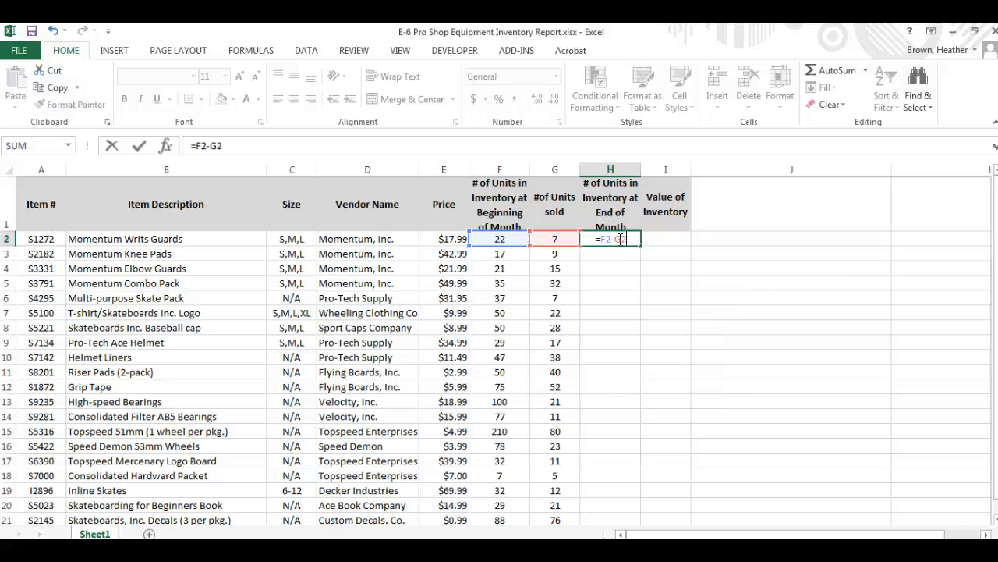
key(Return)
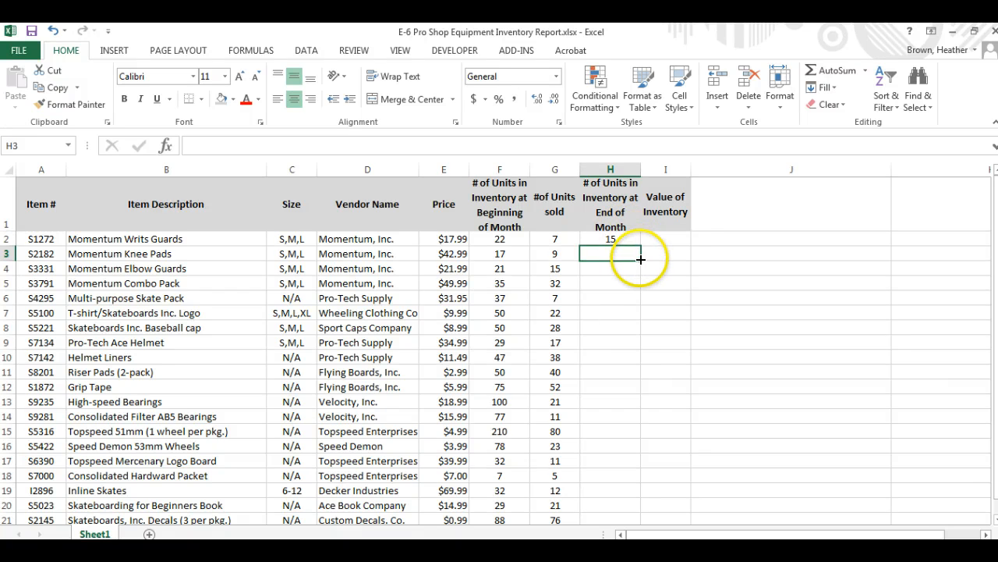
- Fill the end-of-month units formula from H2 down through H22
click(635, 240)
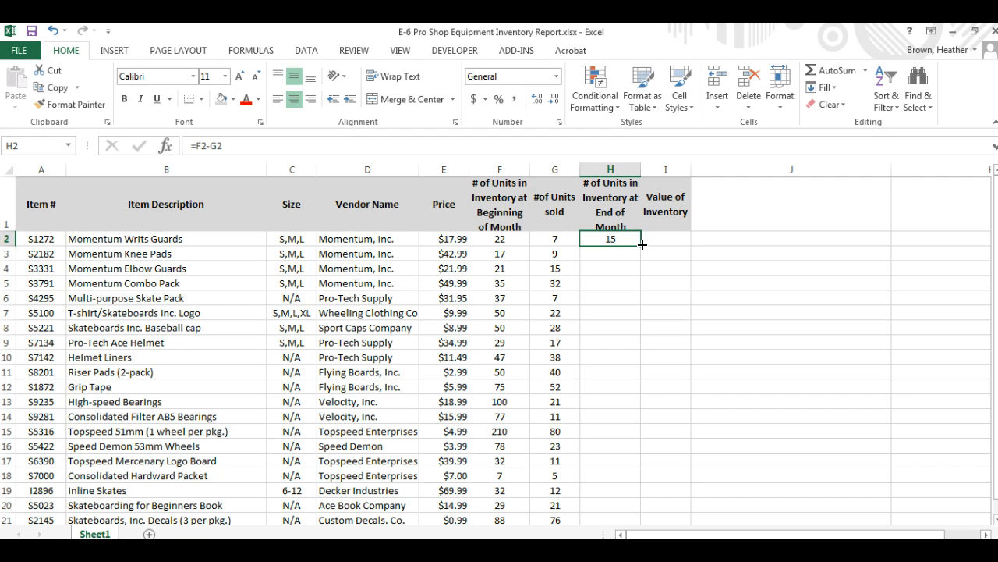
drag(639, 244, 635, 406)
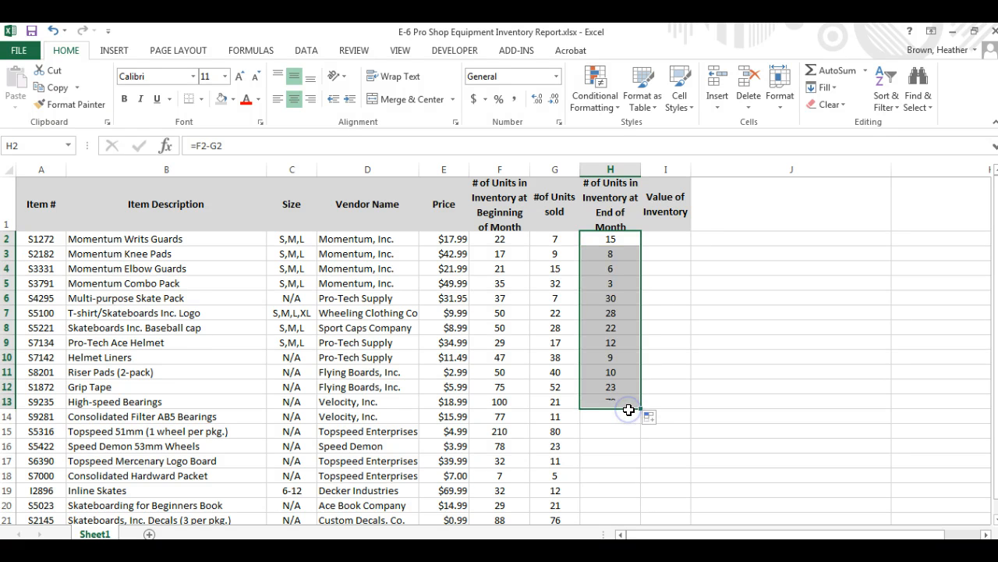
scroll(627, 407, down, 2)
scroll(627, 407, down, 1)
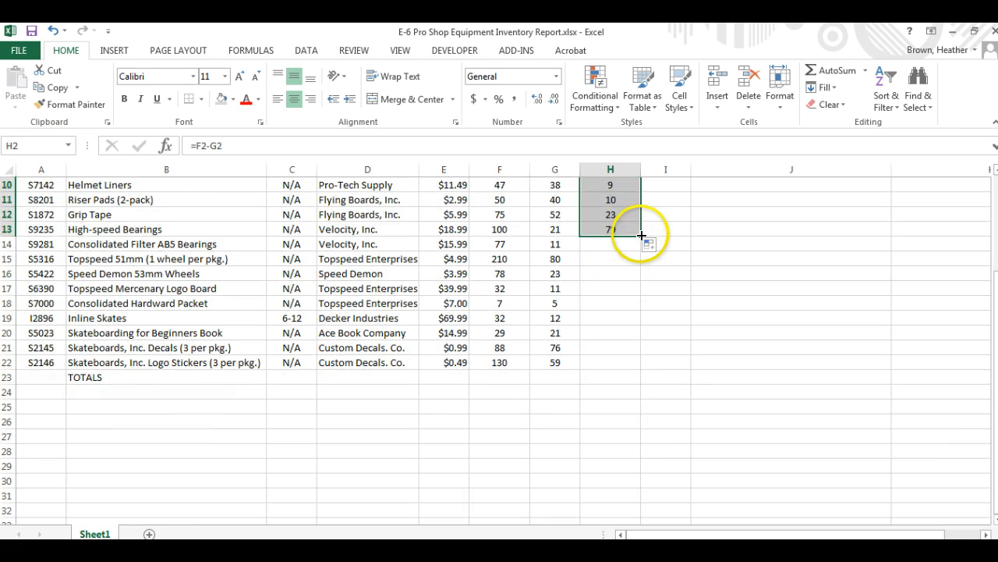
drag(640, 237, 635, 371)
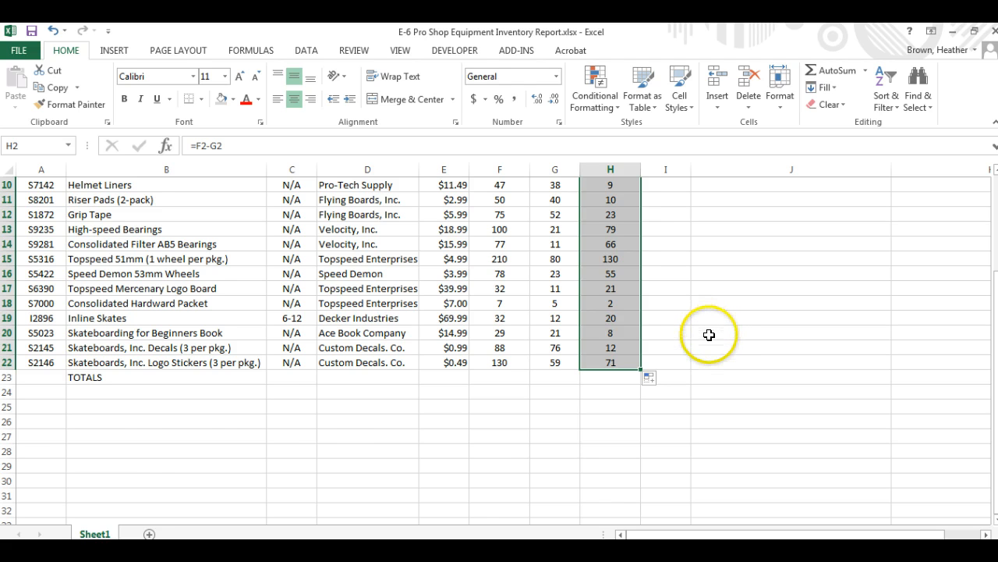
- Enter the formula =E2*G2 in the first Value of Inventory cell, I2
scroll(708, 334, up, 3)
click(659, 239)
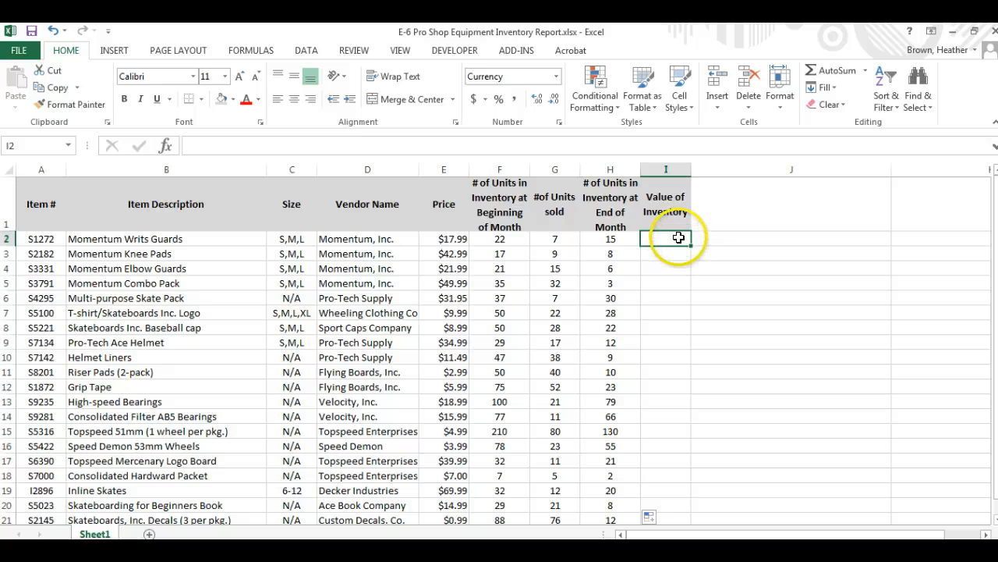
text(=)
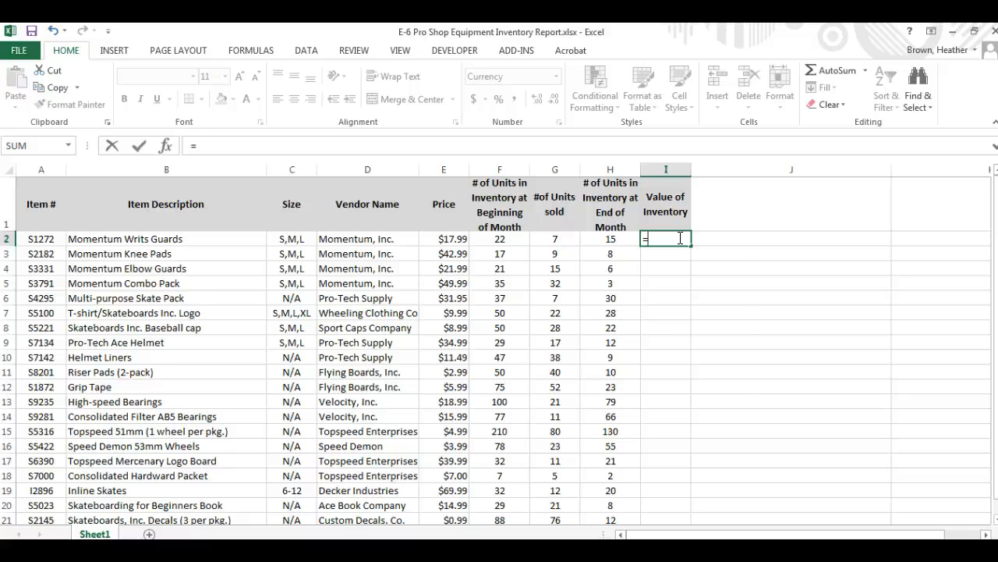
text(E)
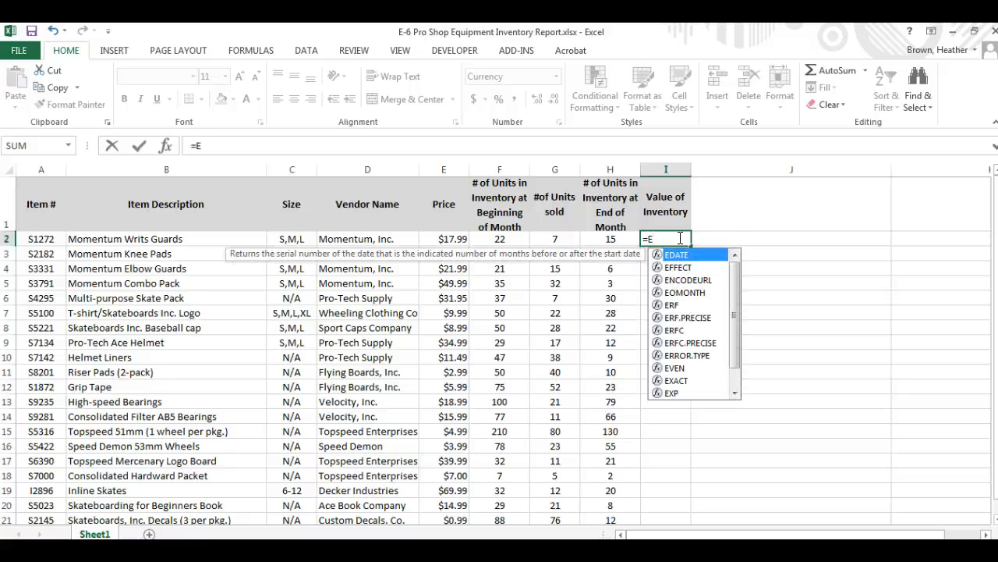
text(2)
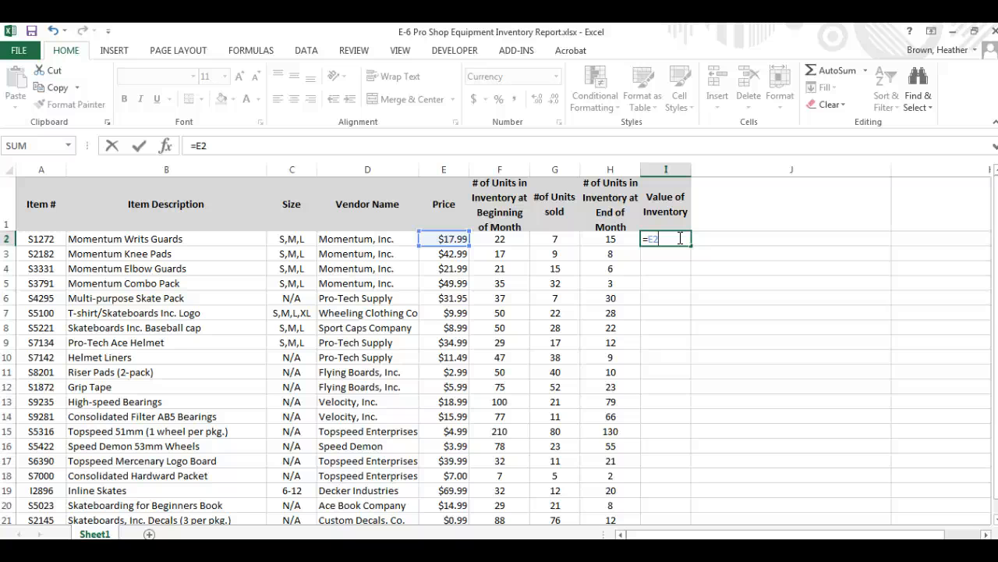
text(*)
text(G2)
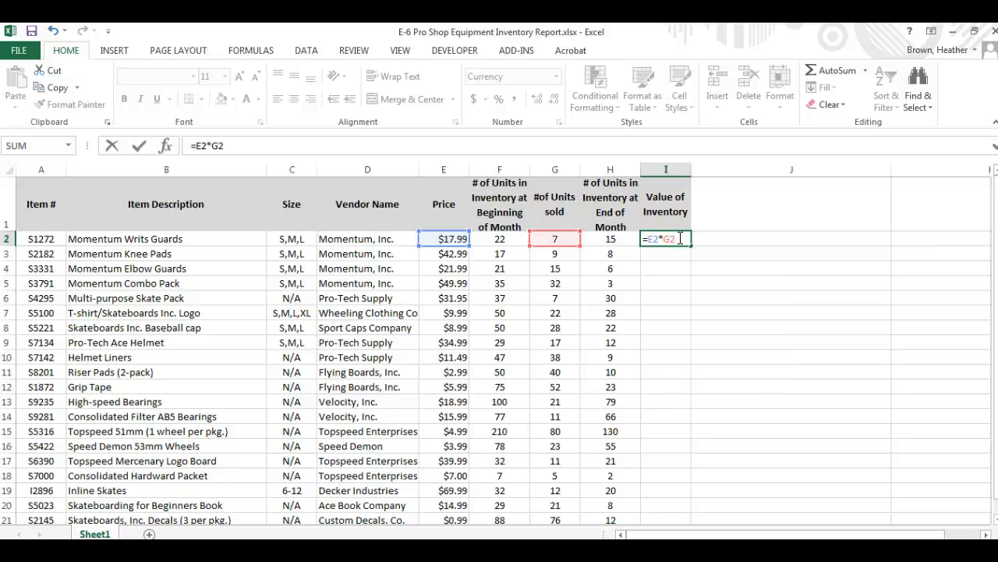
key(Return)
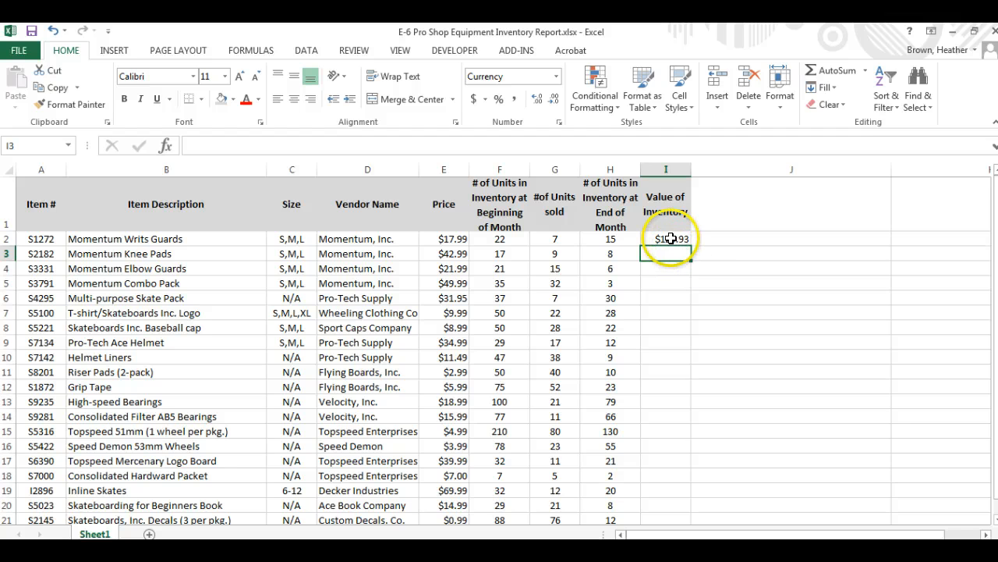
- Replace the formula in I2 with =E2*H2 and fill it down the Value of Inventory column through I22
click(678, 238)
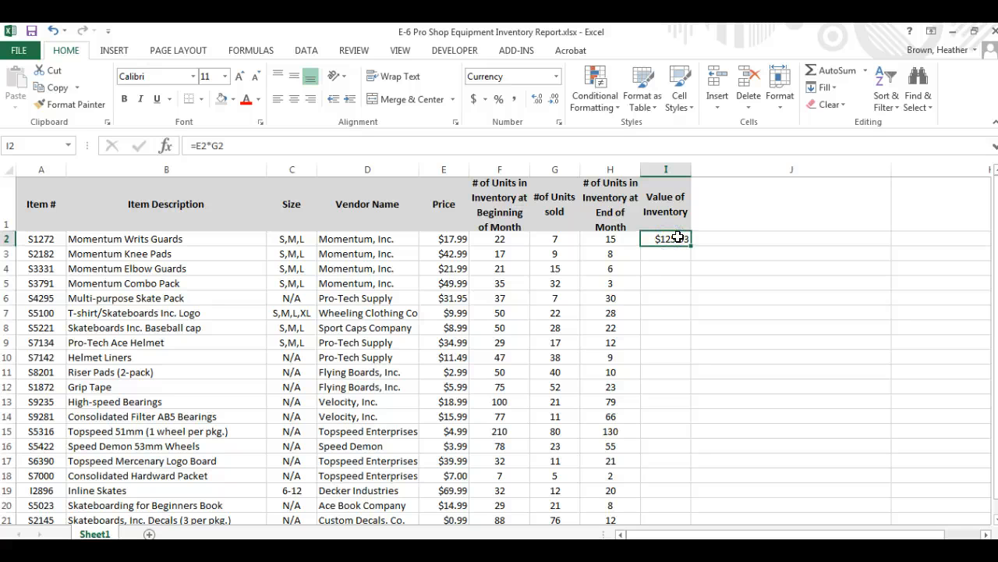
text(=)
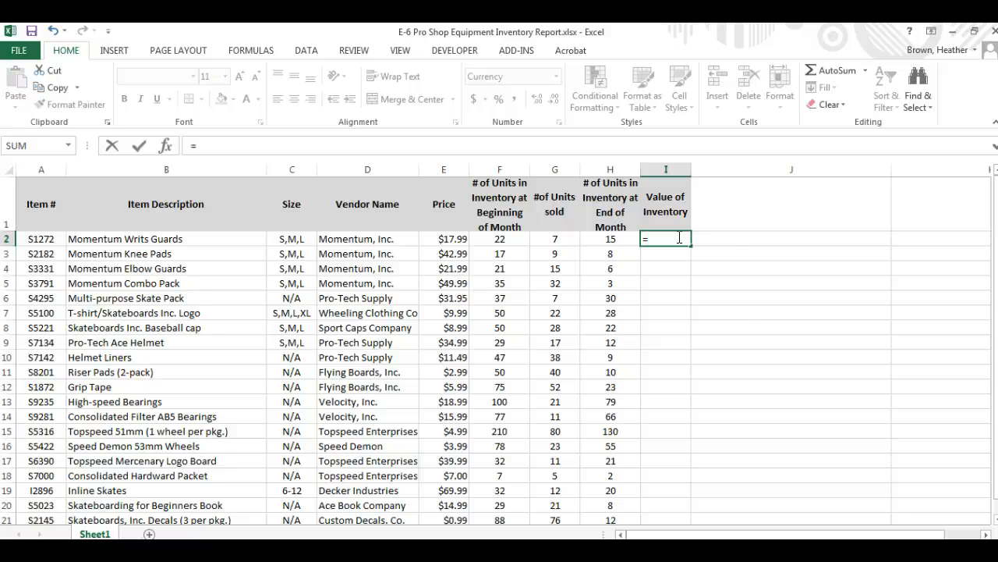
text(E2)
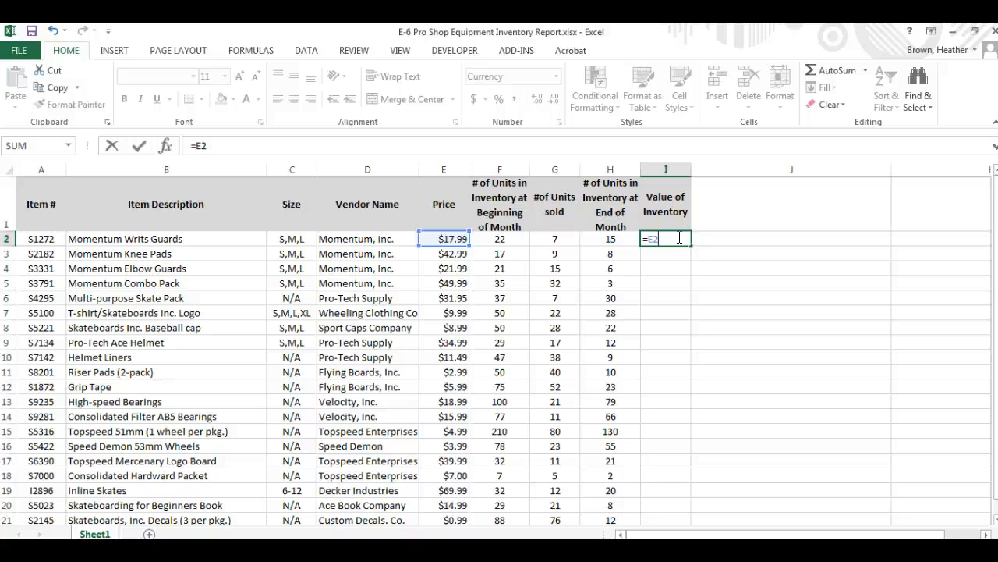
text(*)
text(15)
key(BackSpace)
key(BackSpace)
text(H)
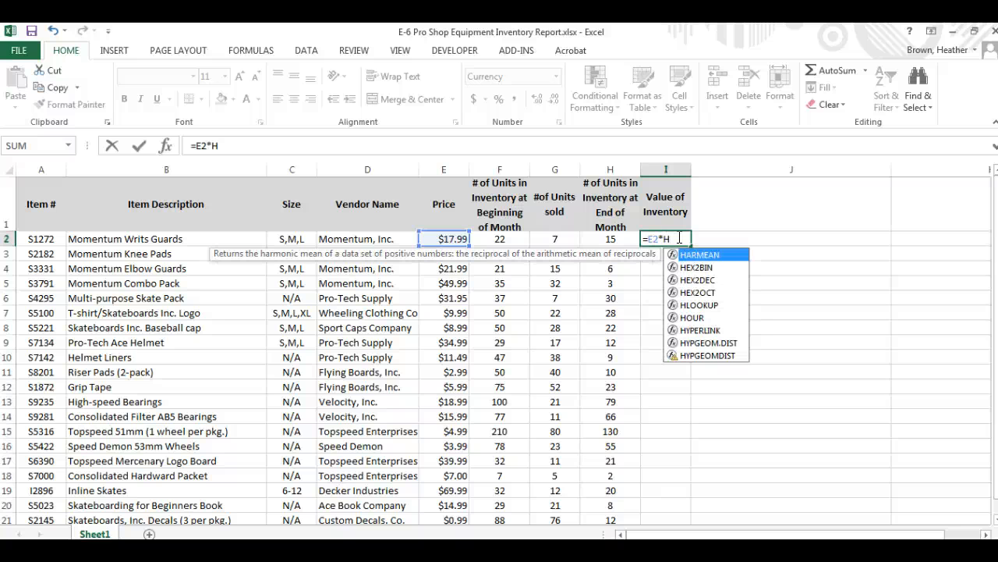
text(2)
key(Return)
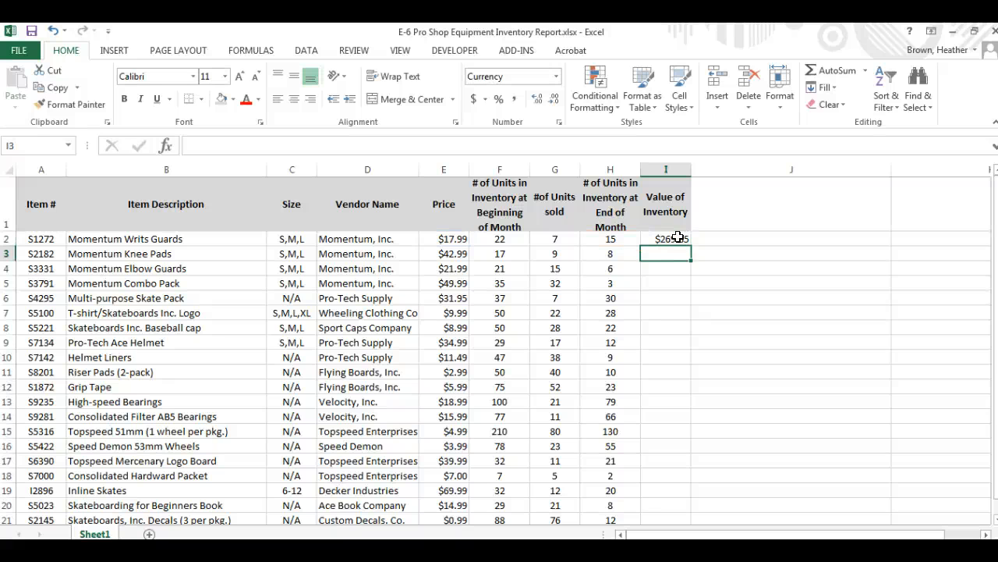
click(687, 240)
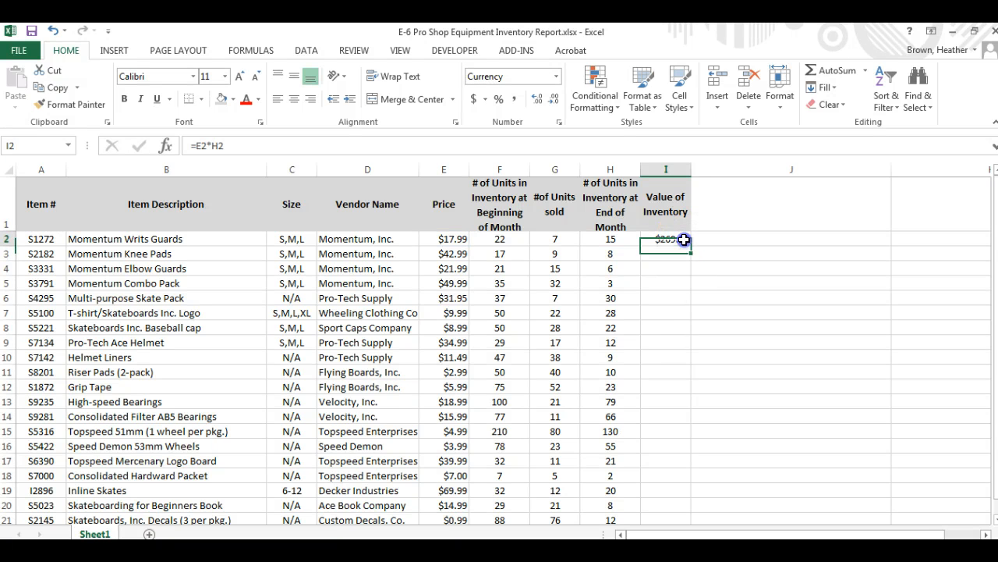
drag(691, 242, 675, 488)
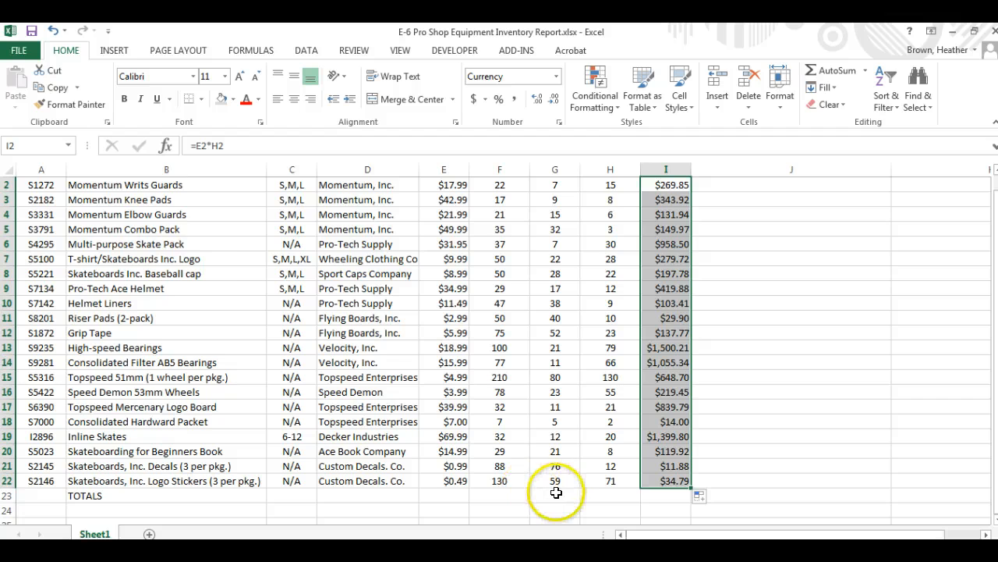
- Enter =SUM(F2:F22) in F23 of the TOTALS row to total the beginning-of-month units
scroll(557, 460, up, 1)
scroll(530, 472, down, 1)
click(510, 465)
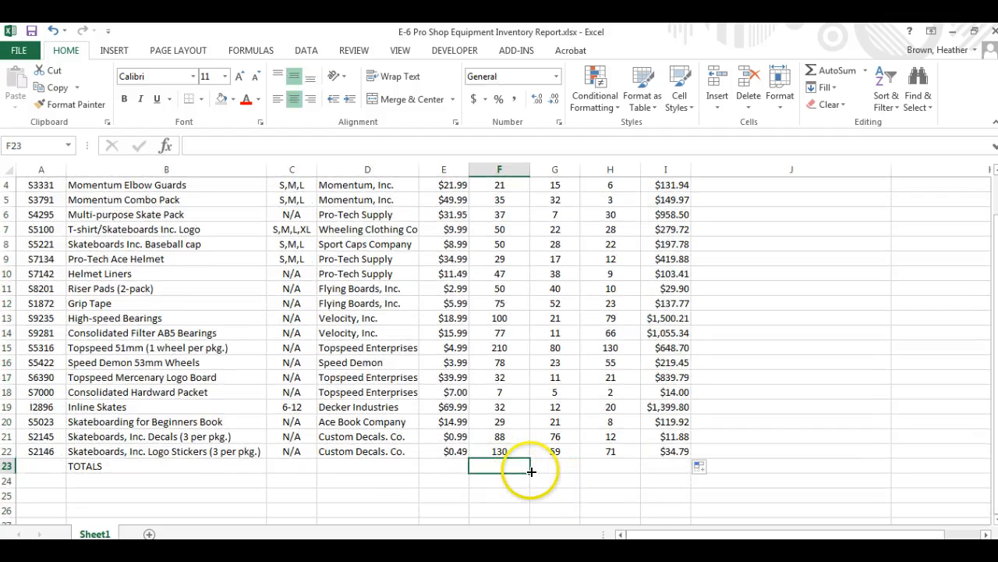
text(=S)
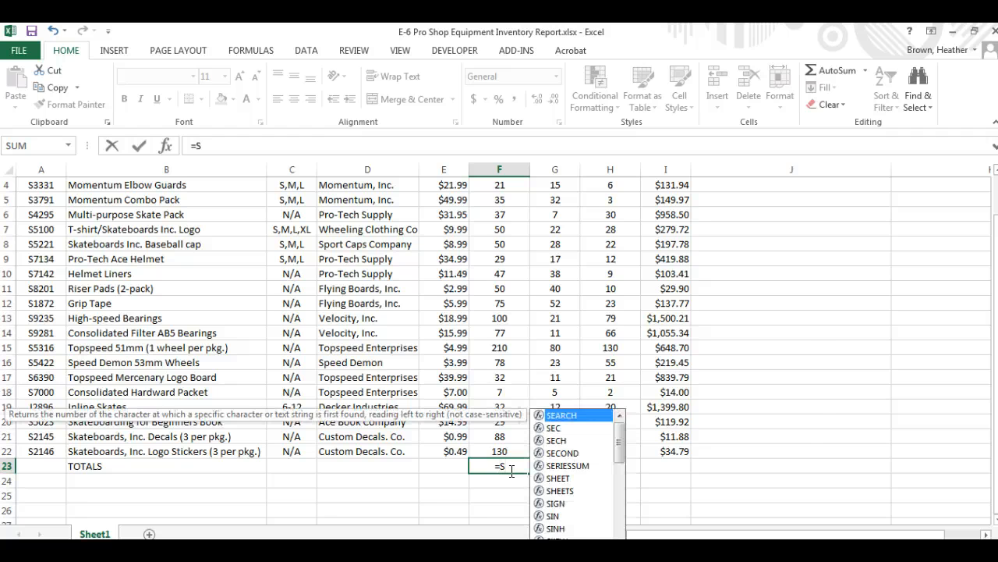
text(UM()
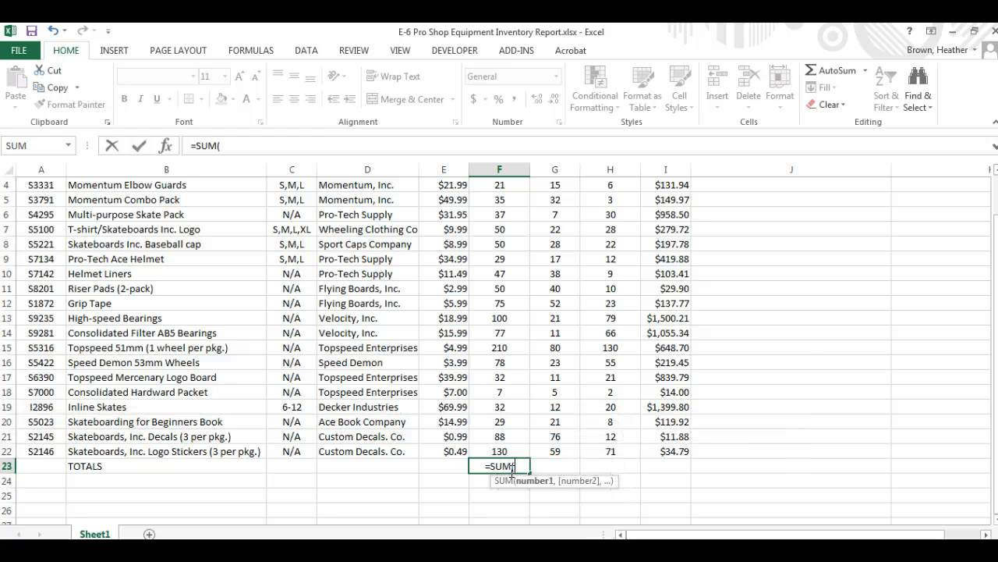
scroll(500, 414, up, 1)
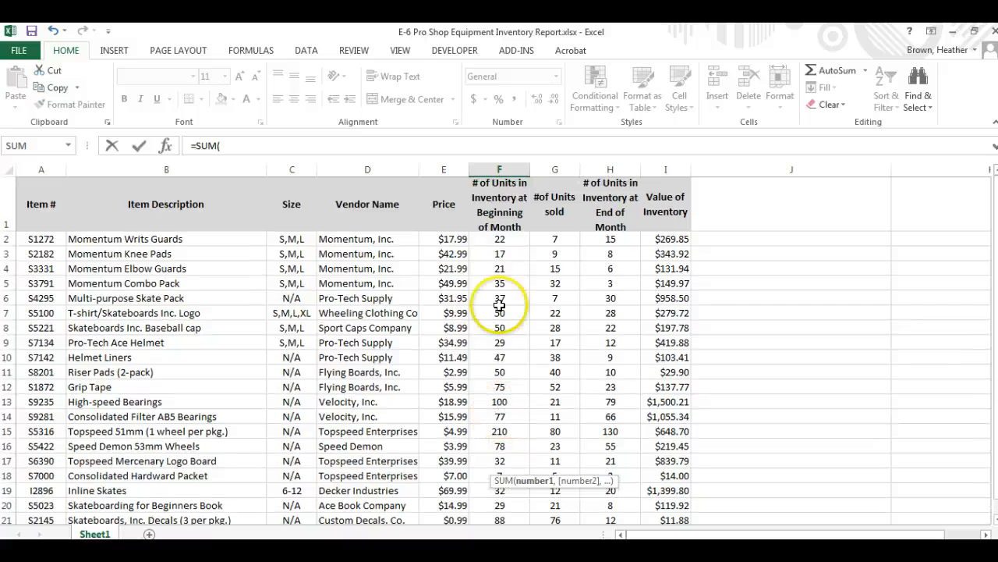
drag(506, 248, 508, 475)
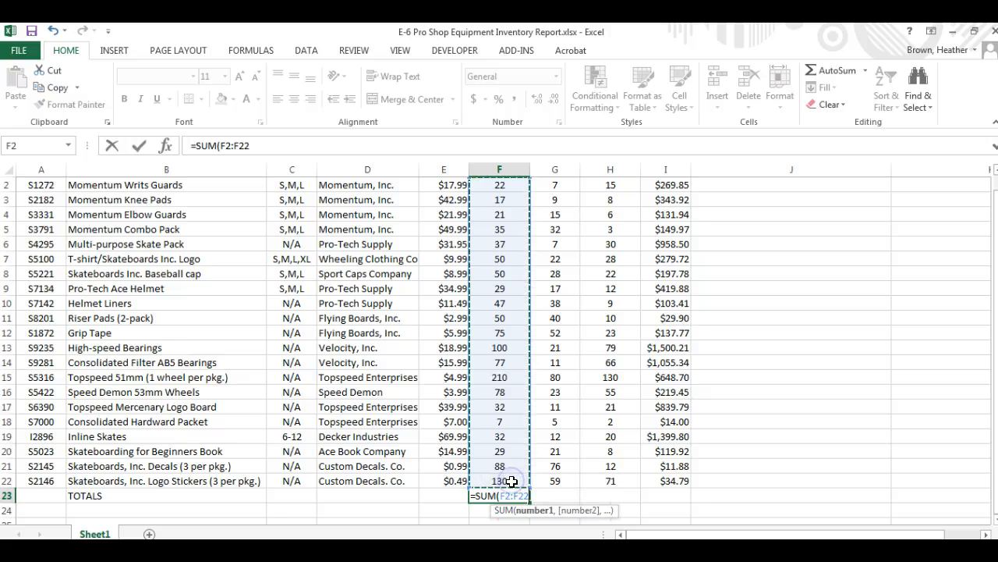
click(528, 495)
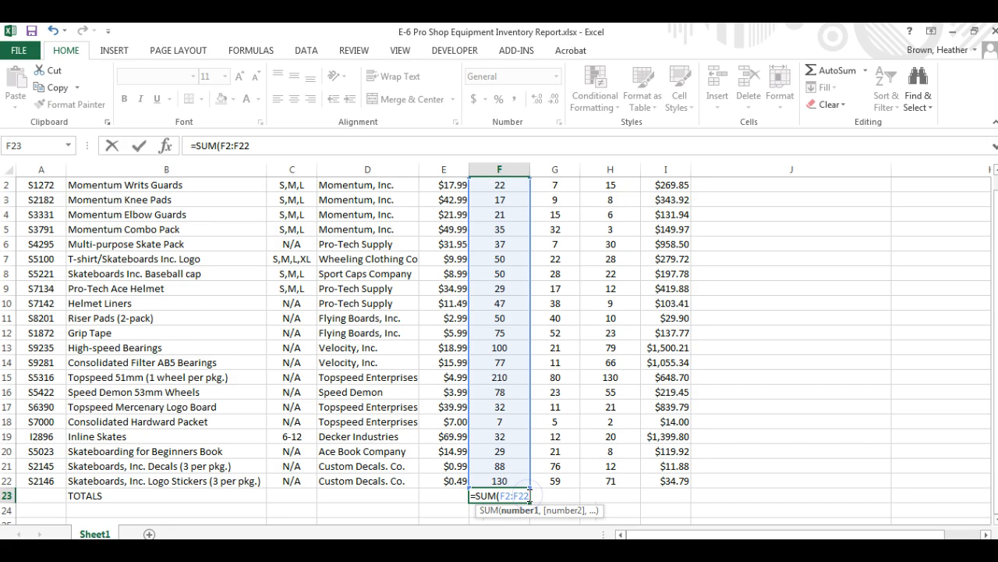
text())
key(Return)
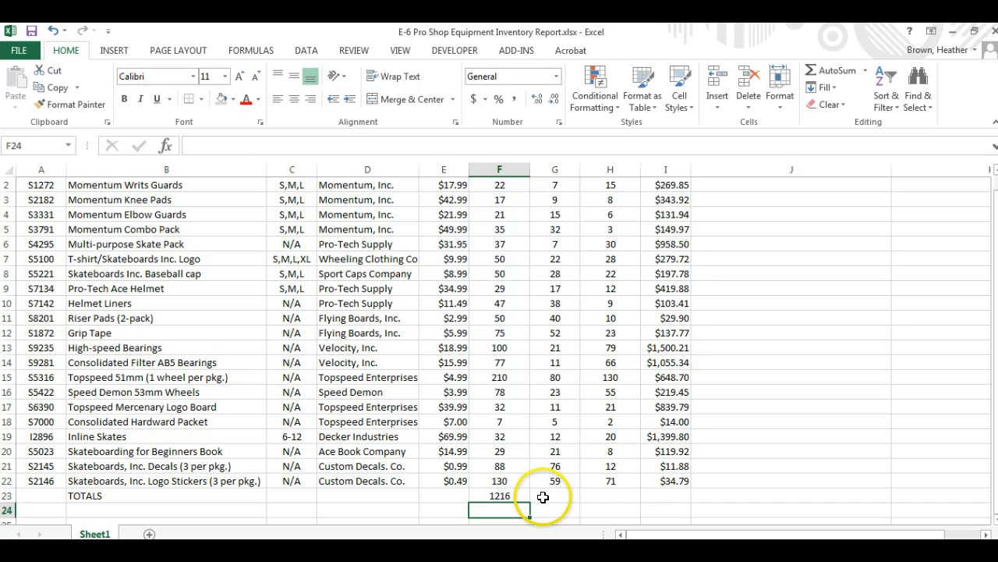
- Fill the SUM formula from F23 across the TOTALS row through I23
click(543, 496)
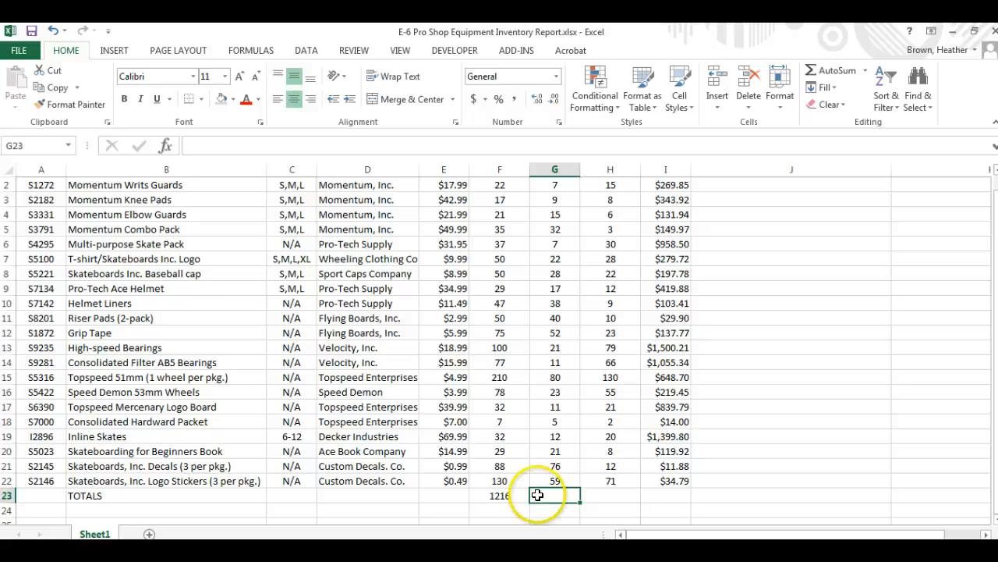
click(506, 493)
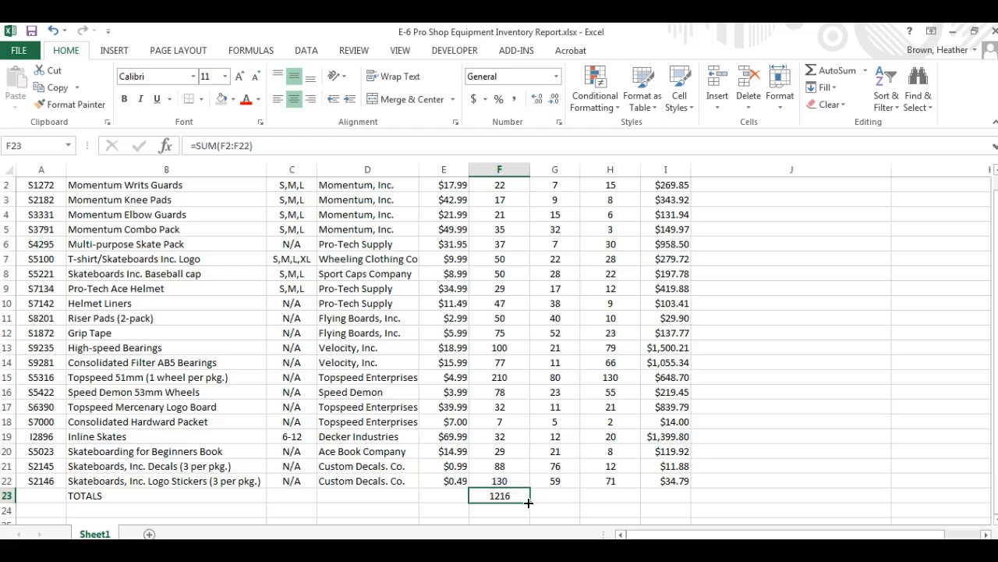
drag(531, 502, 685, 495)
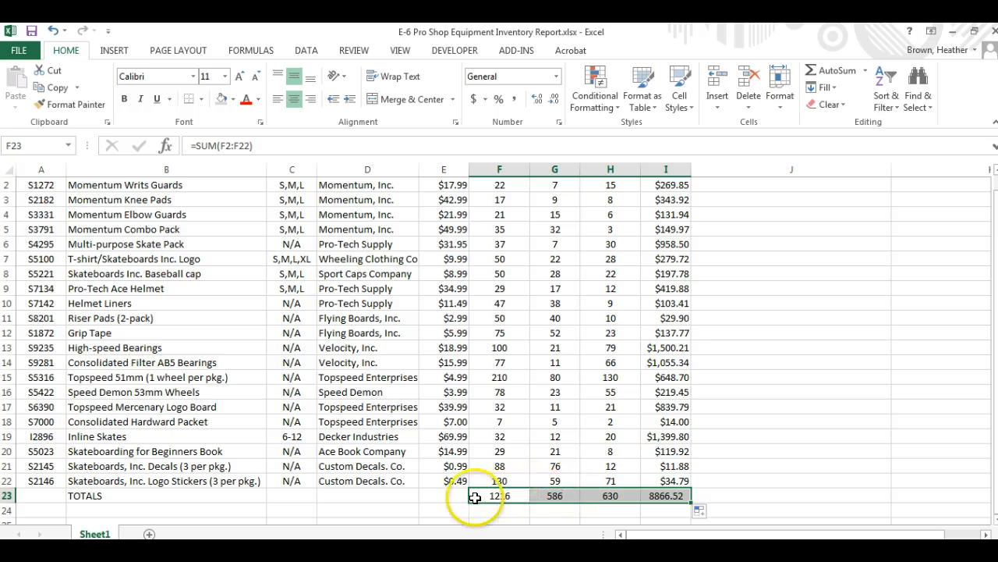
- Format the inventory value total in I23 as Currency and make the whole TOTALS row bold
click(670, 495)
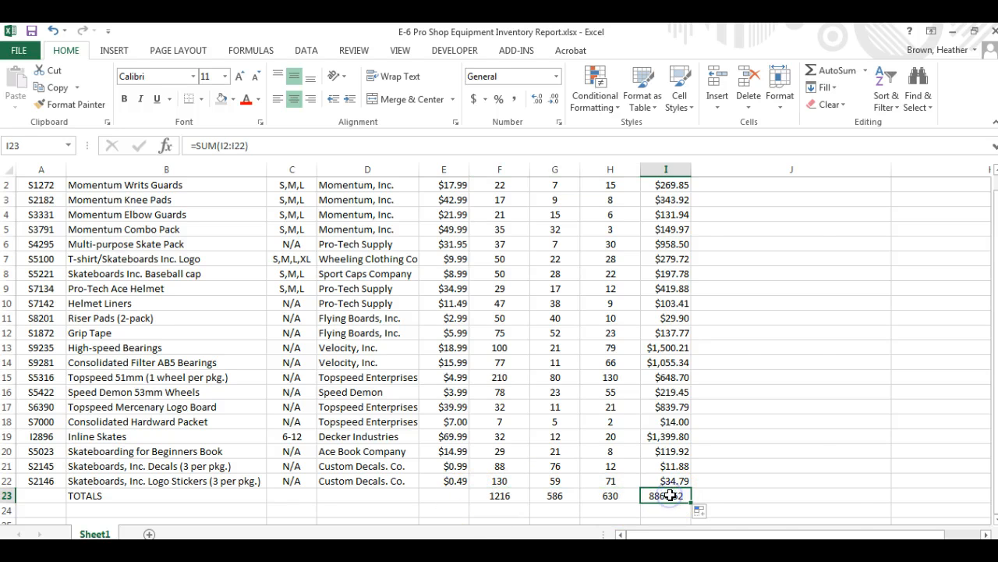
right_click(670, 496)
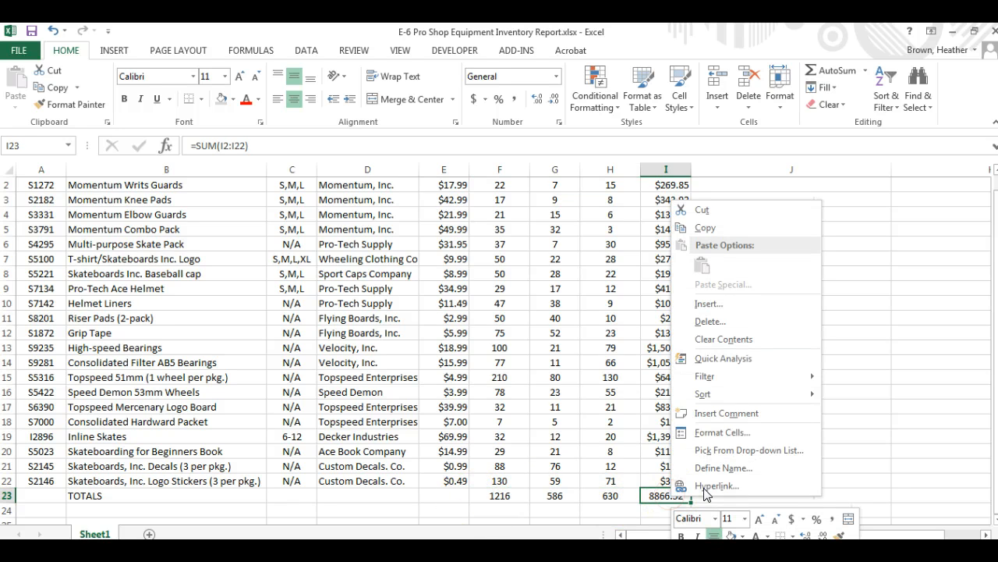
click(726, 440)
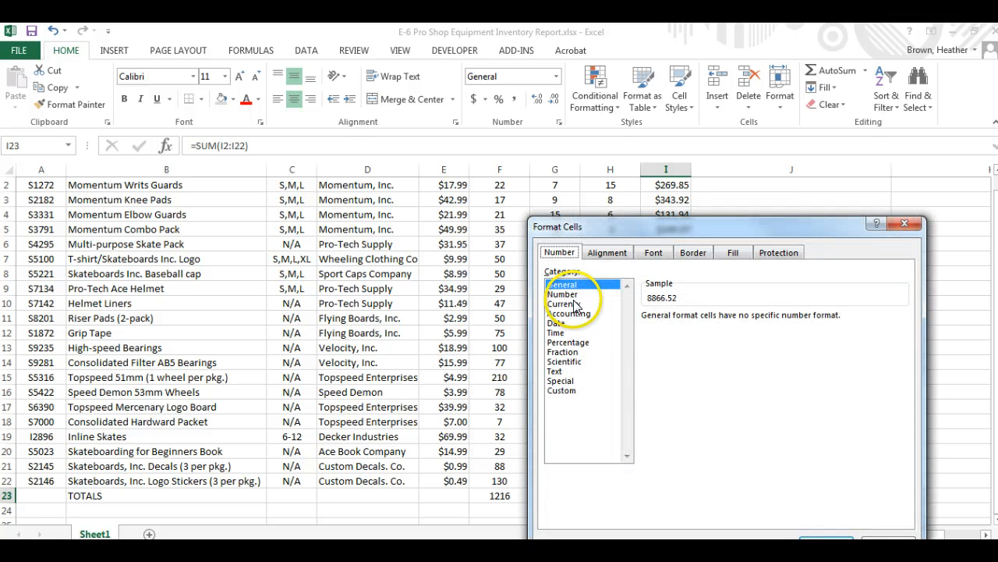
click(578, 303)
click(829, 541)
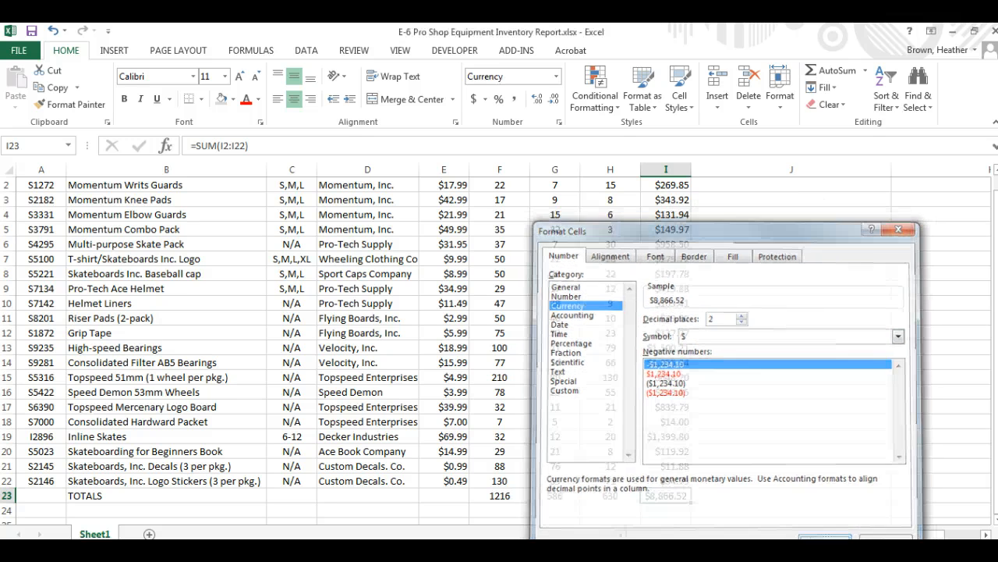
click(766, 497)
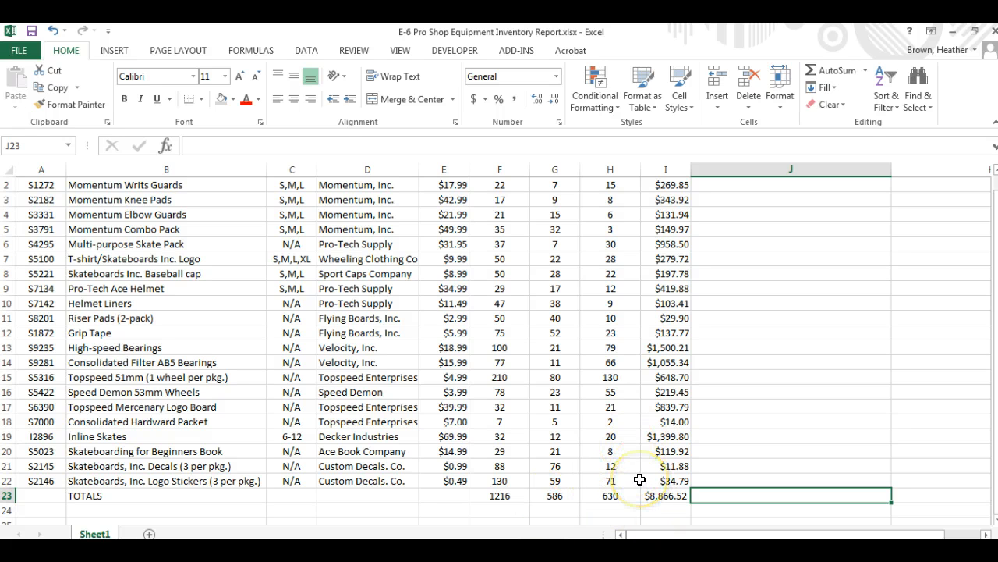
click(7, 495)
click(124, 99)
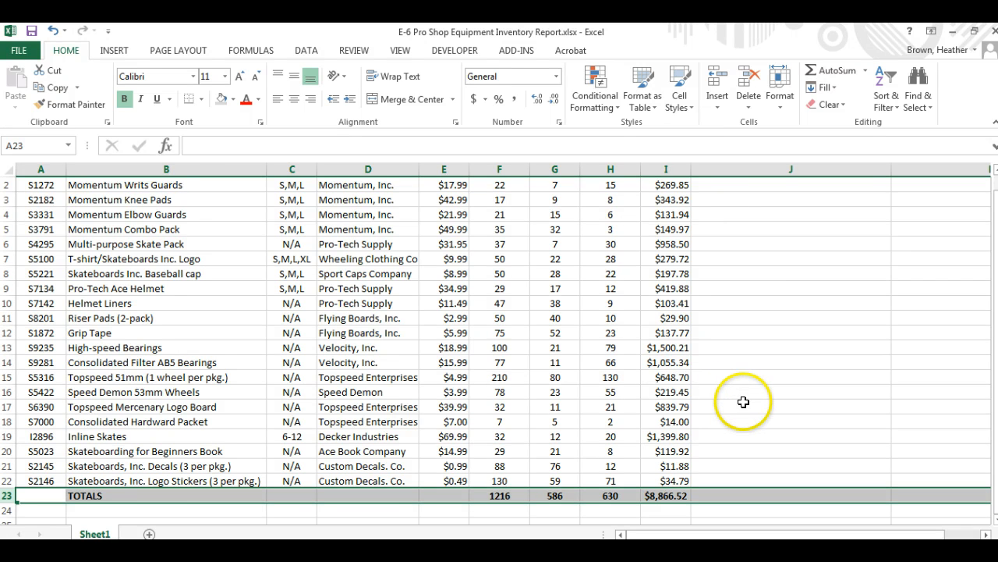
- Insert three blank rows above the column header row
scroll(737, 402, up, 1)
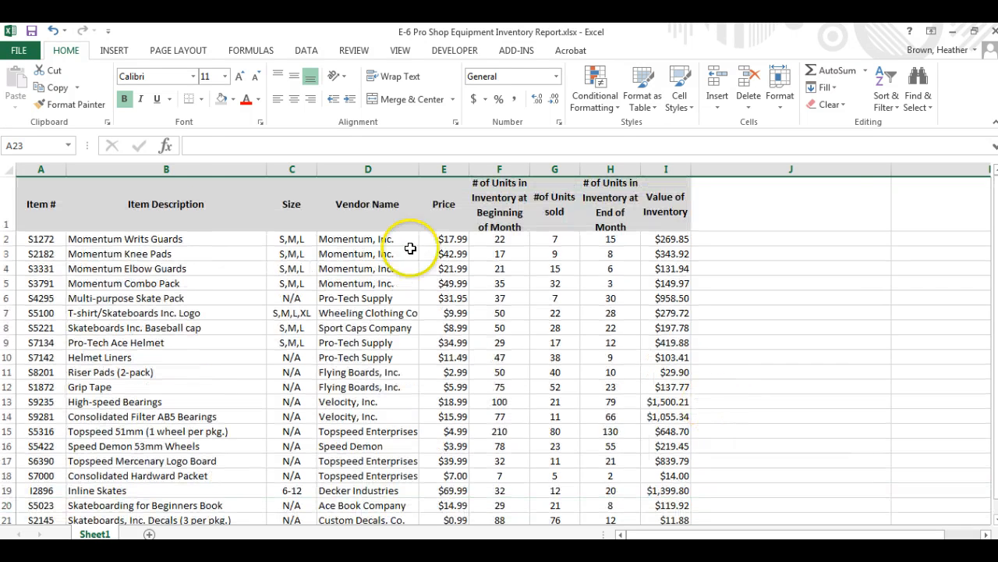
click(6, 199)
right_click(6, 205)
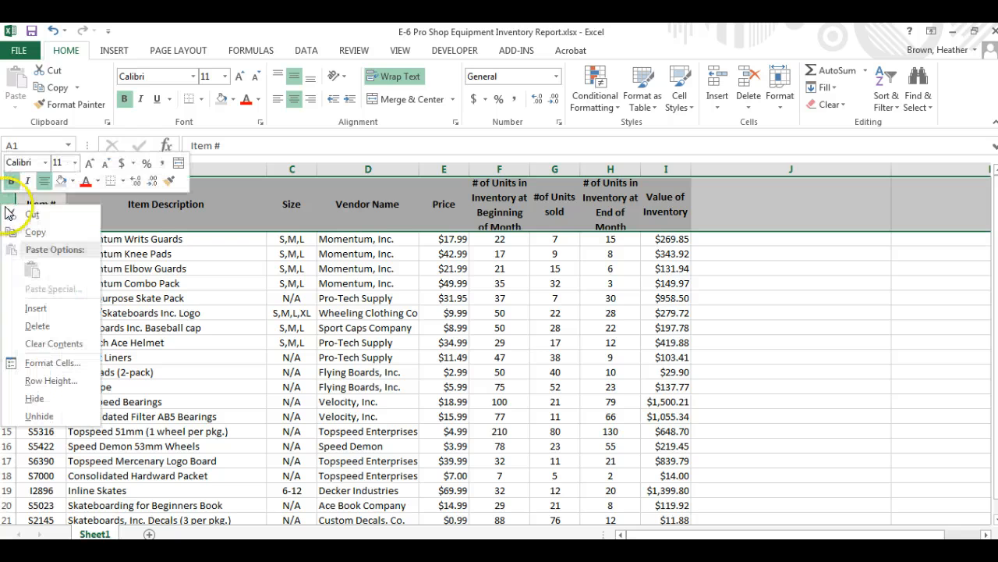
click(32, 307)
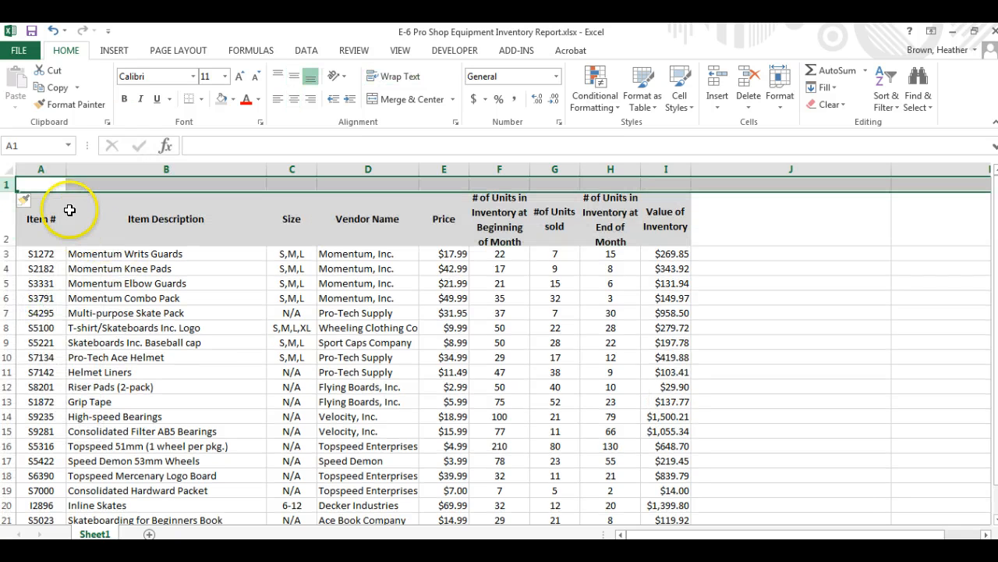
right_click(9, 184)
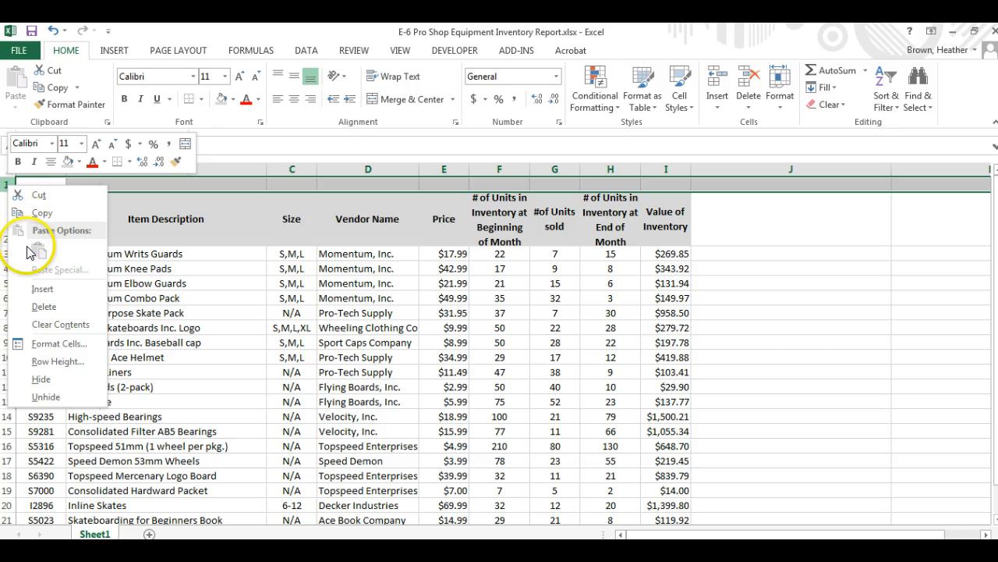
click(36, 289)
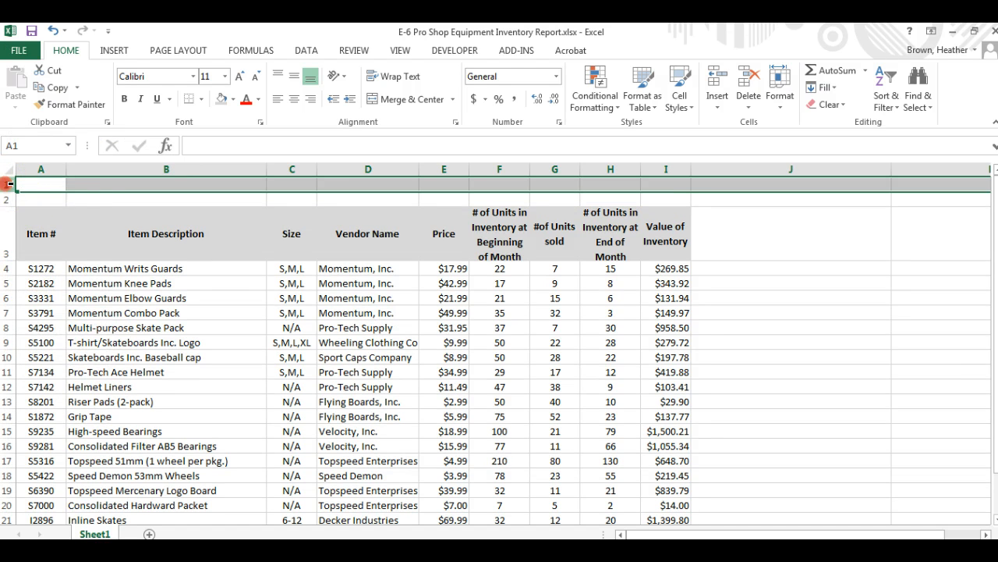
right_click(7, 185)
click(26, 289)
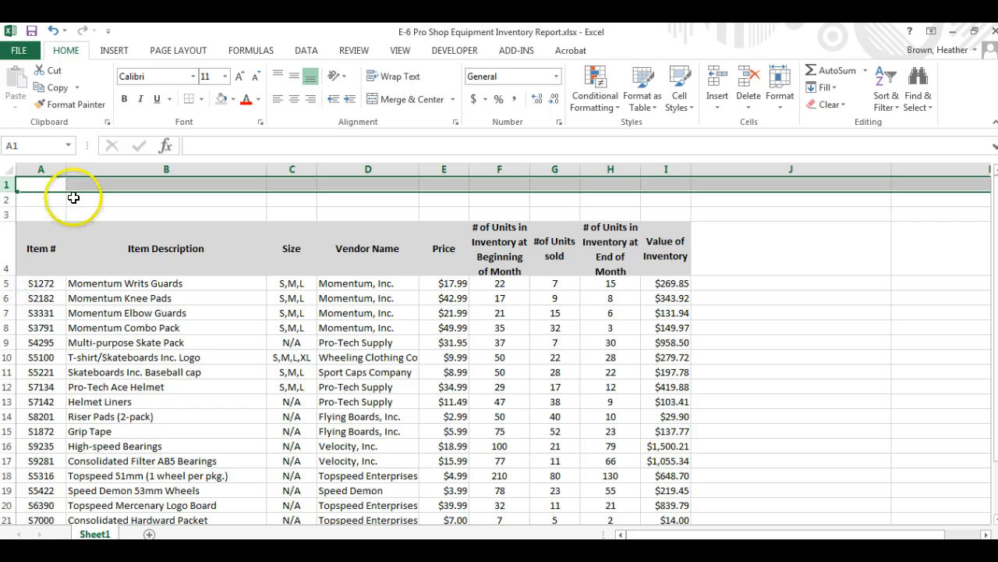
- Try merging and centering the blank range A1:I3 above the headers, and unmerge it again
drag(58, 184, 652, 209)
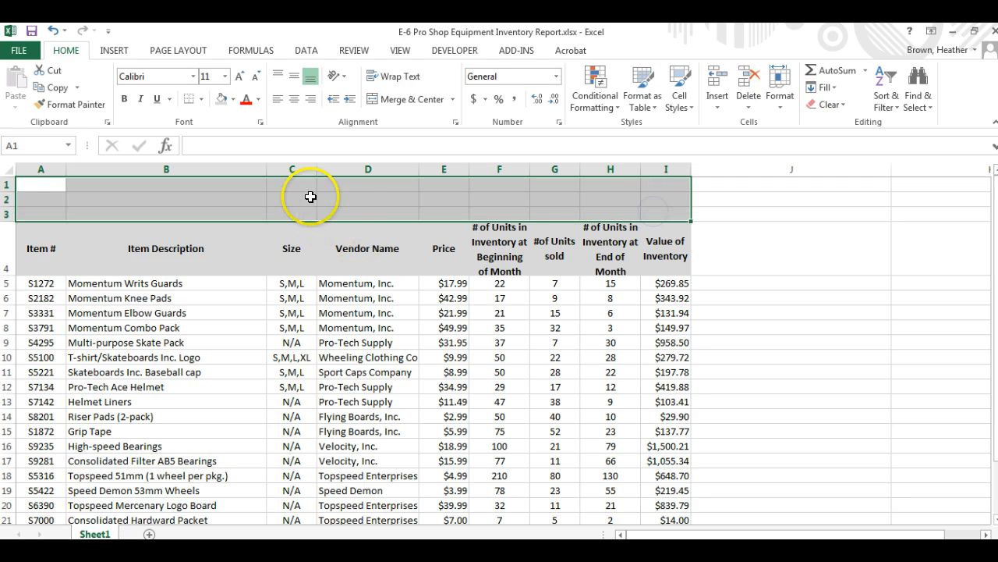
click(390, 99)
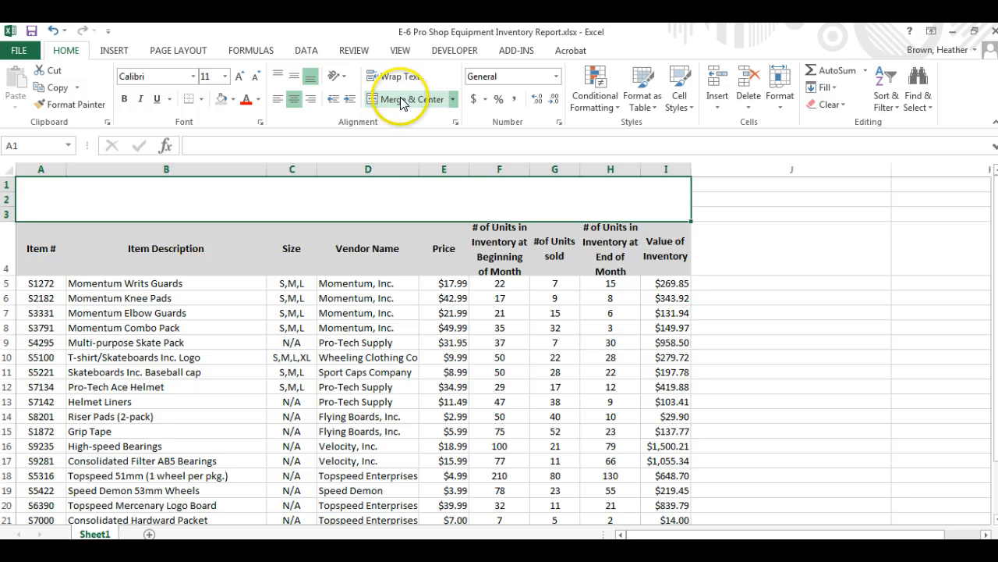
click(434, 101)
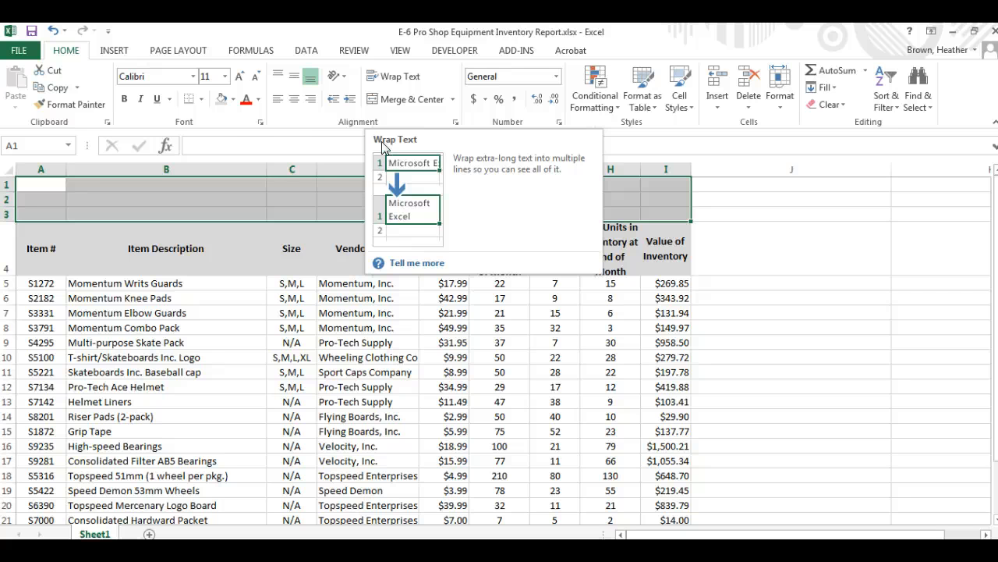
- Enter the company title "Skateboards, Inc." in cell A1
click(126, 184)
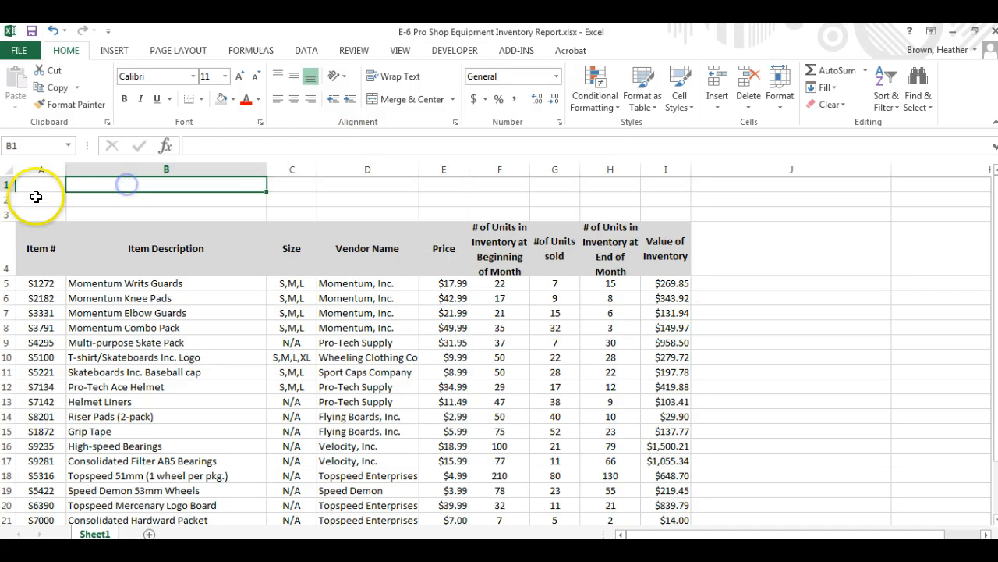
click(47, 184)
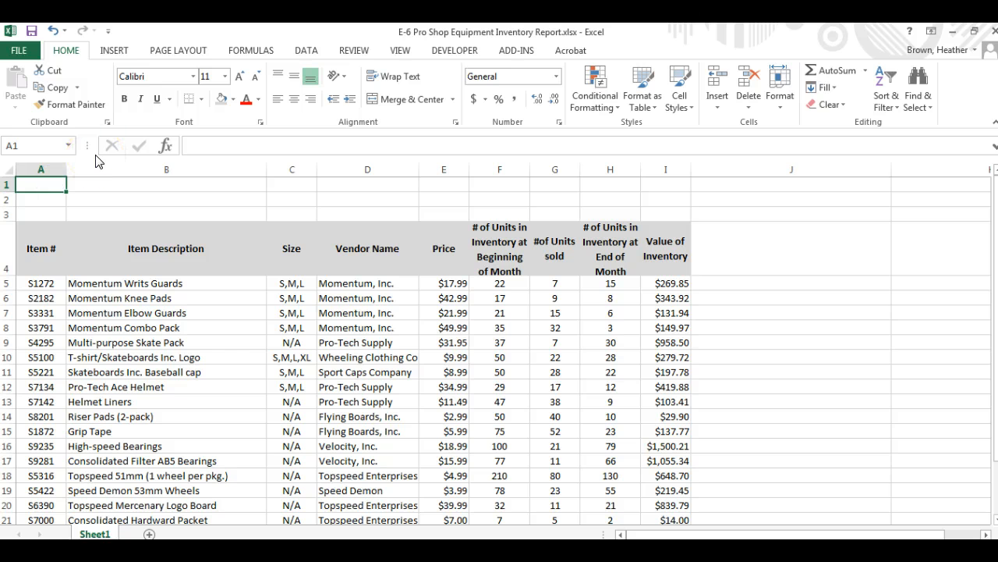
key(alt)
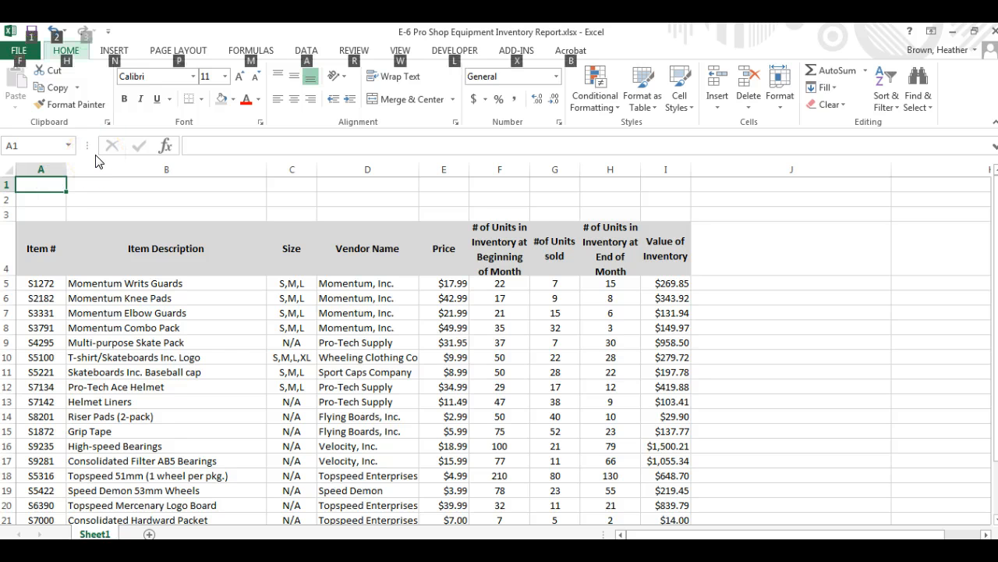
click(44, 189)
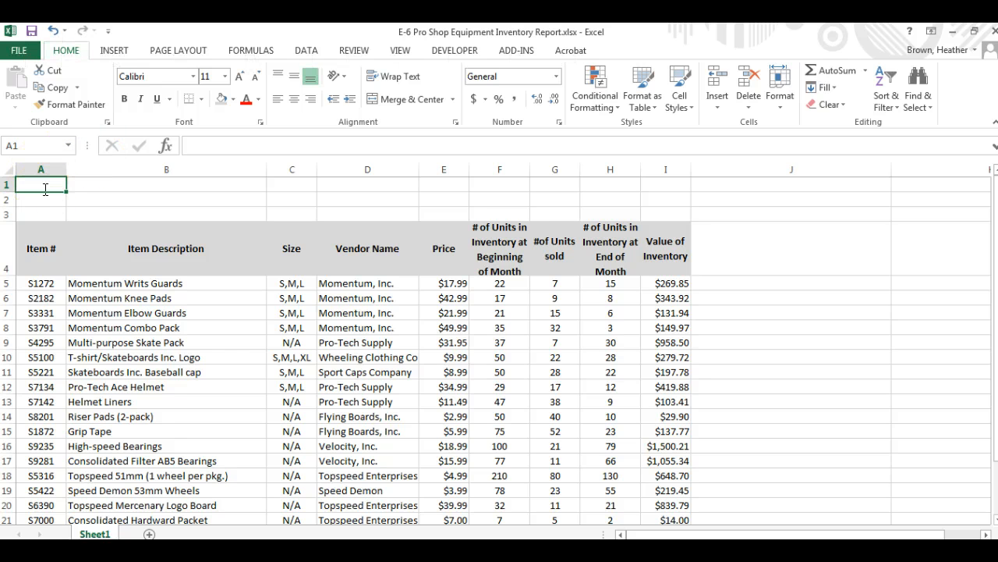
text(Skateboards, Inc)
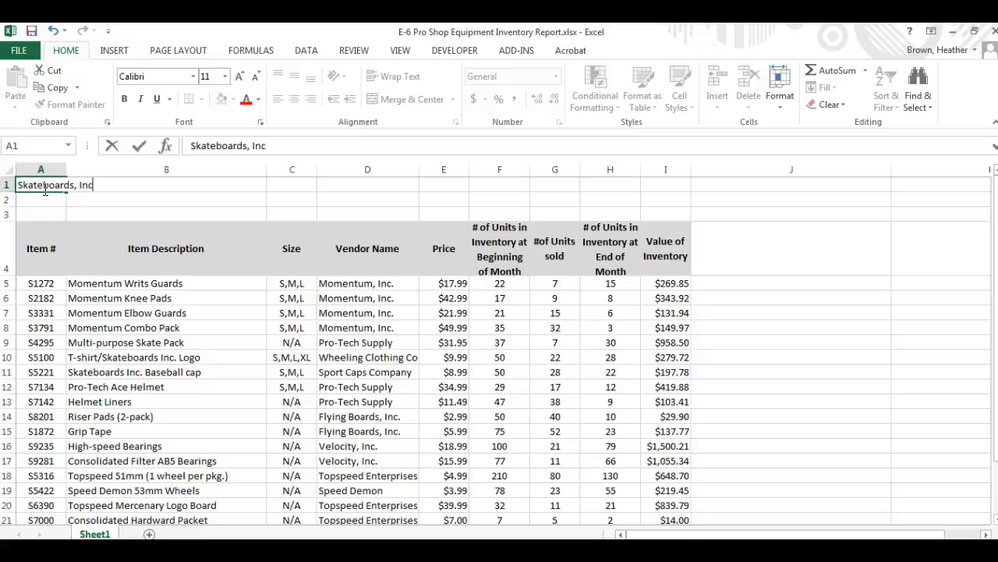
text(.)
key(Return)
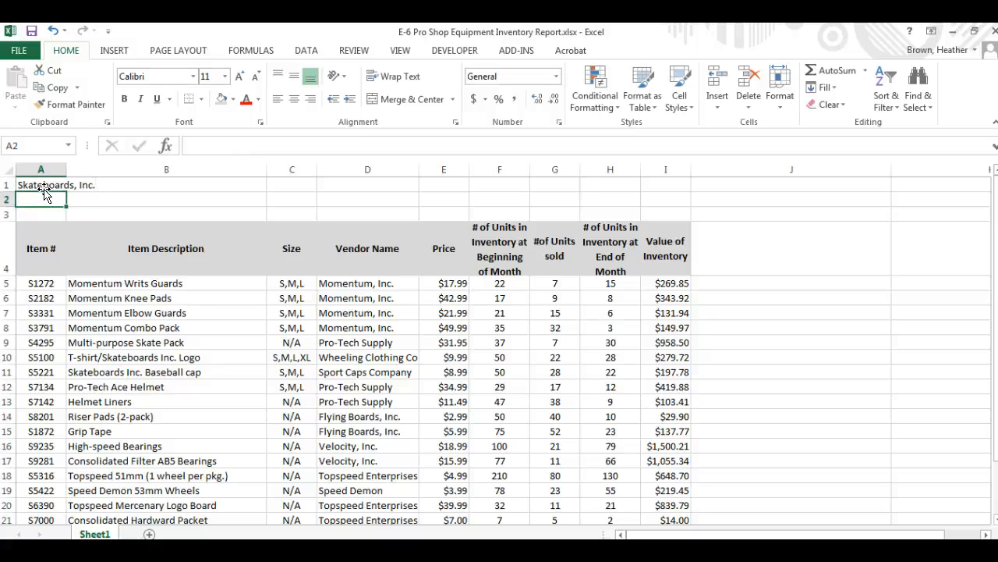
- Enter the report title "Pro-Shop Equipment Inventory Report" in A2 and the date January 20, 2015 in A3
text(Pro-Shop Equipment Inventory Re)
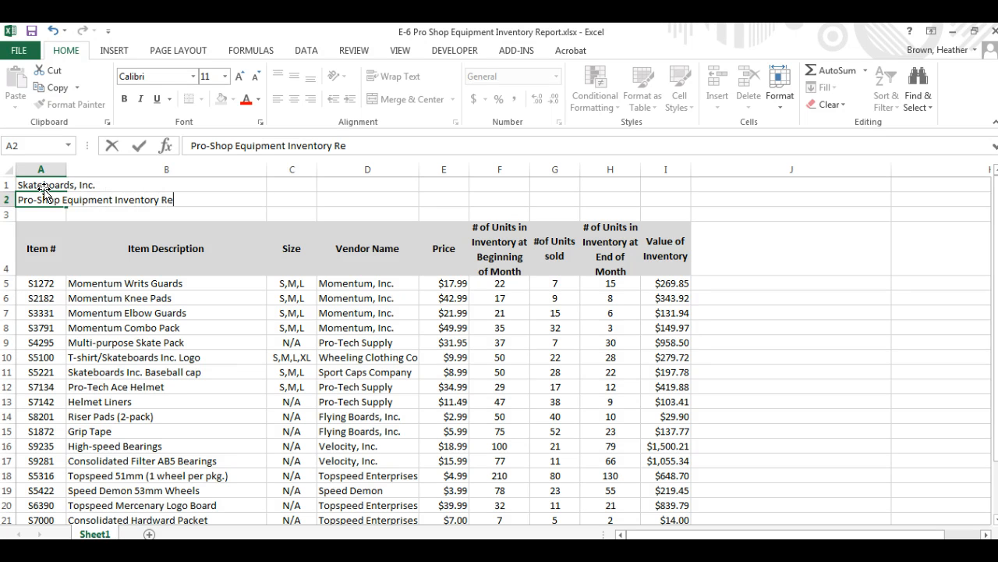
key(Return)
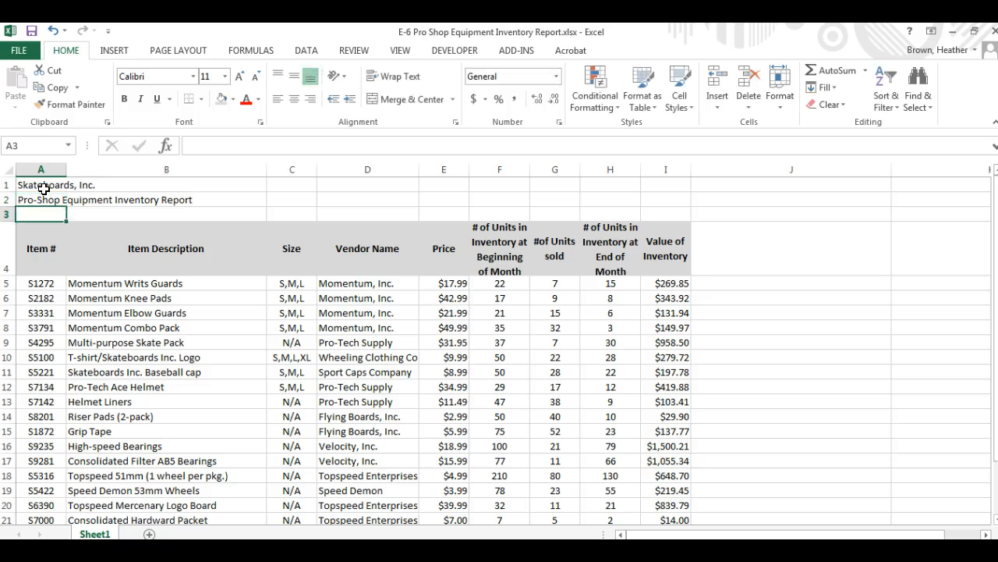
text(January 20, 2015)
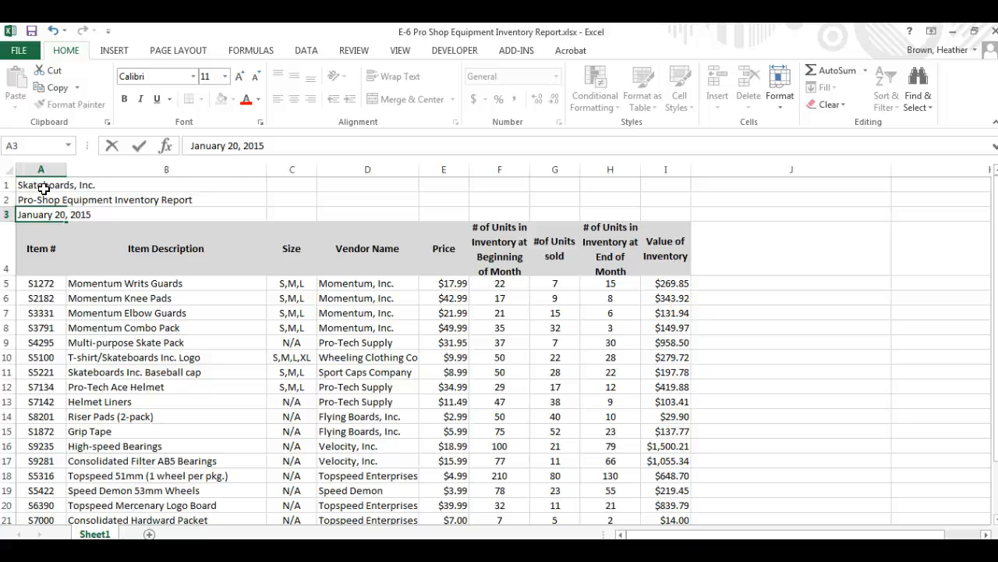
drag(96, 208, 11, 188)
click(284, 187)
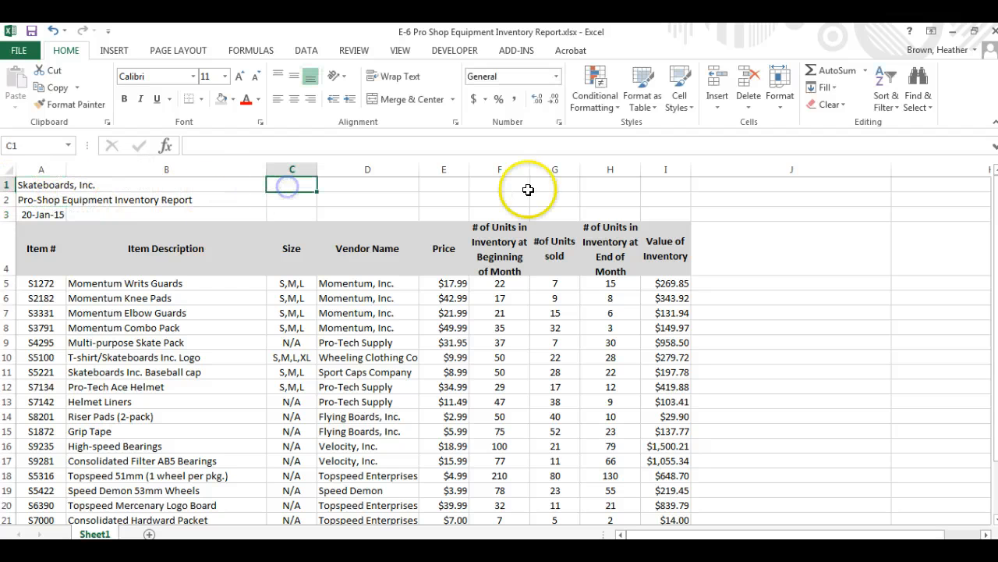
- Try merging and centering the heading range A1:I3 with wrapped text, and undo both changes
drag(666, 213, 27, 187)
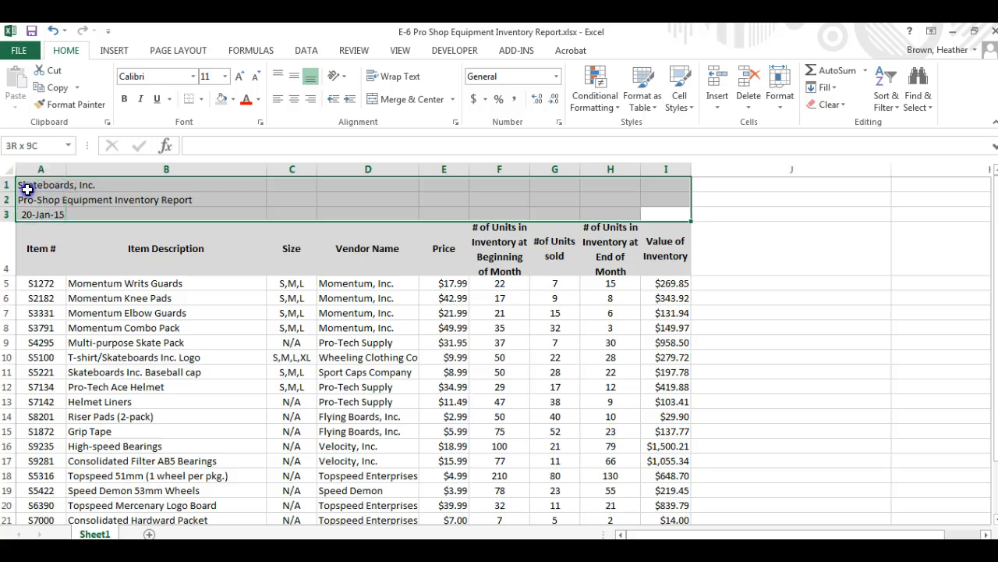
click(394, 100)
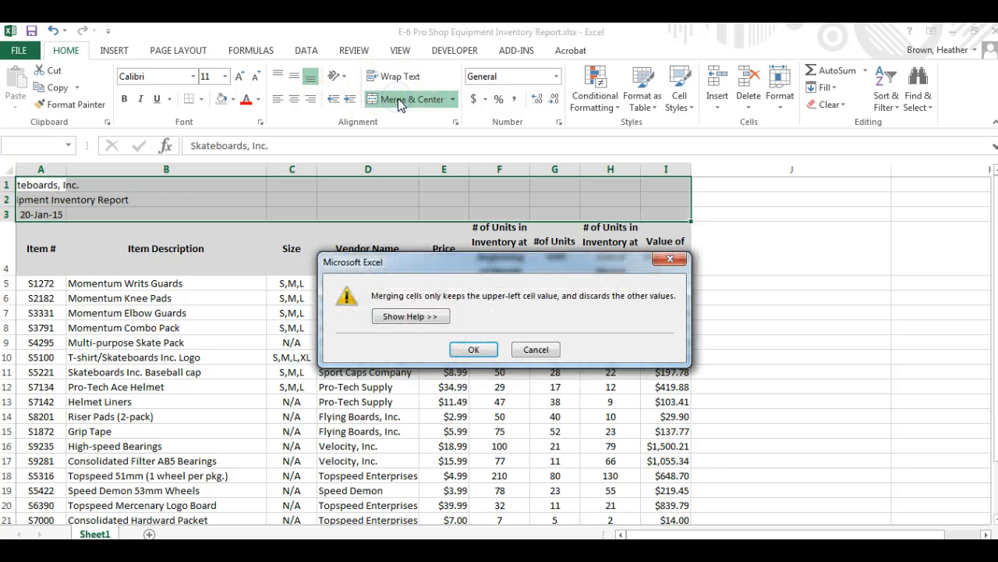
click(476, 348)
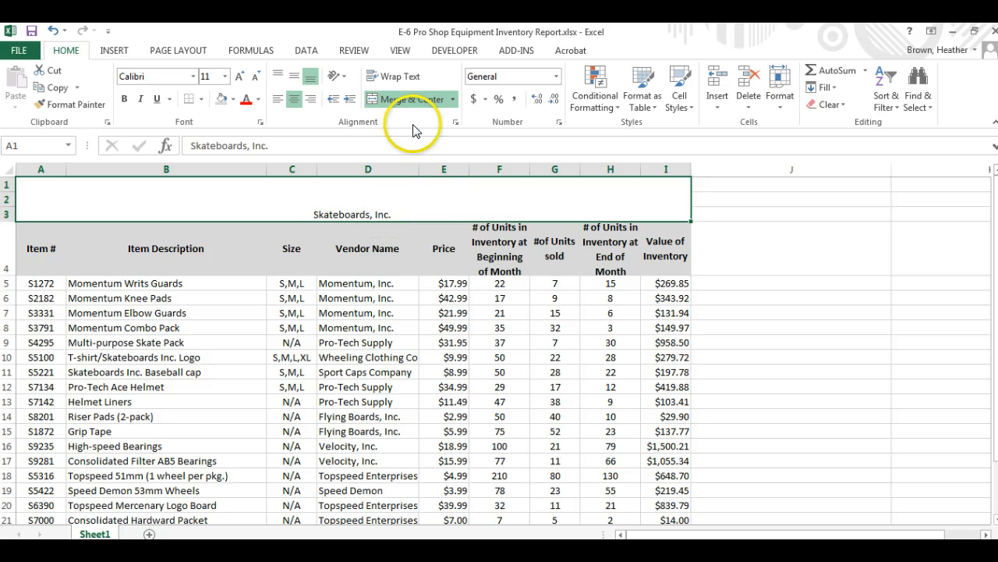
click(400, 76)
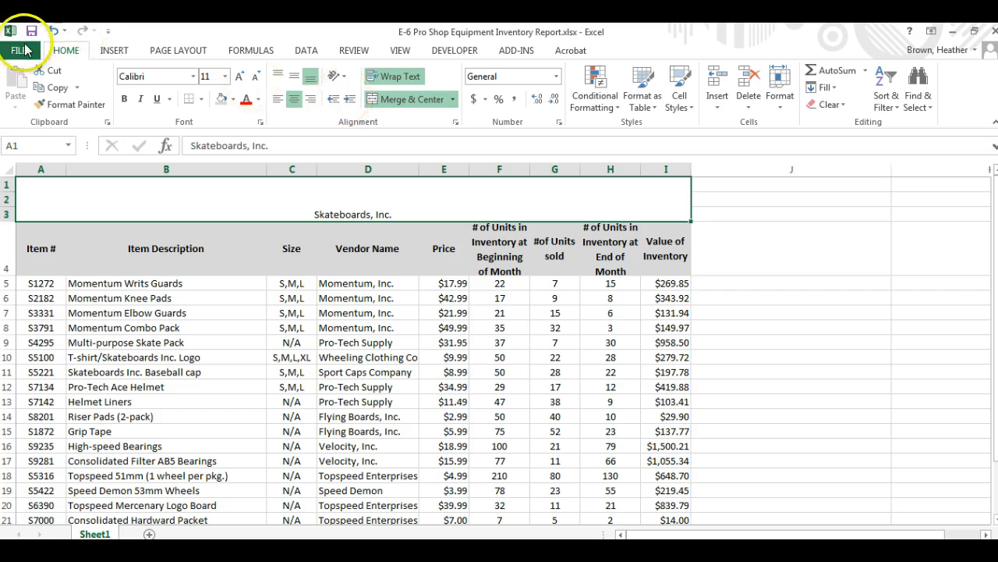
click(52, 31)
click(52, 31)
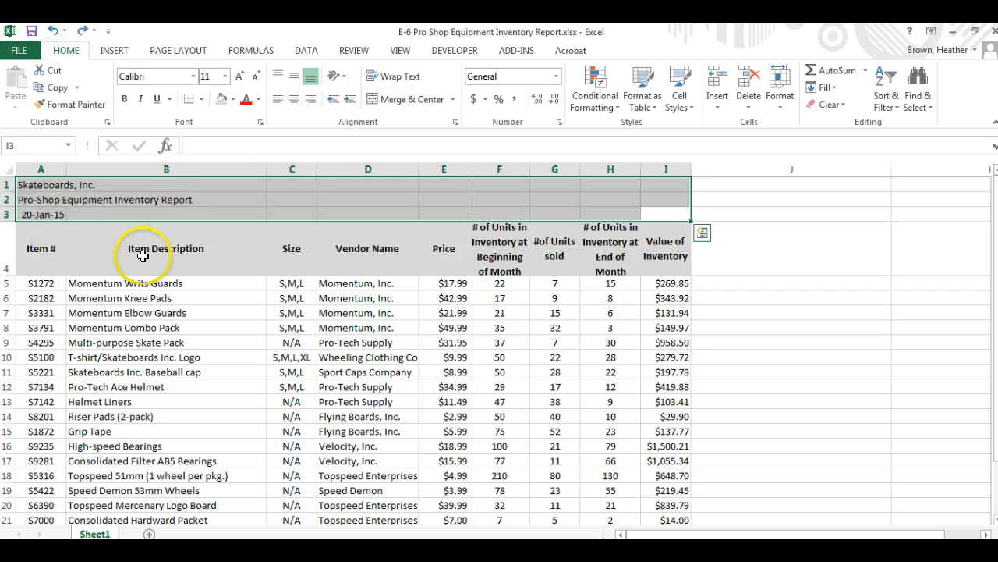
- Make the three heading lines in A1:A3 bold
click(315, 208)
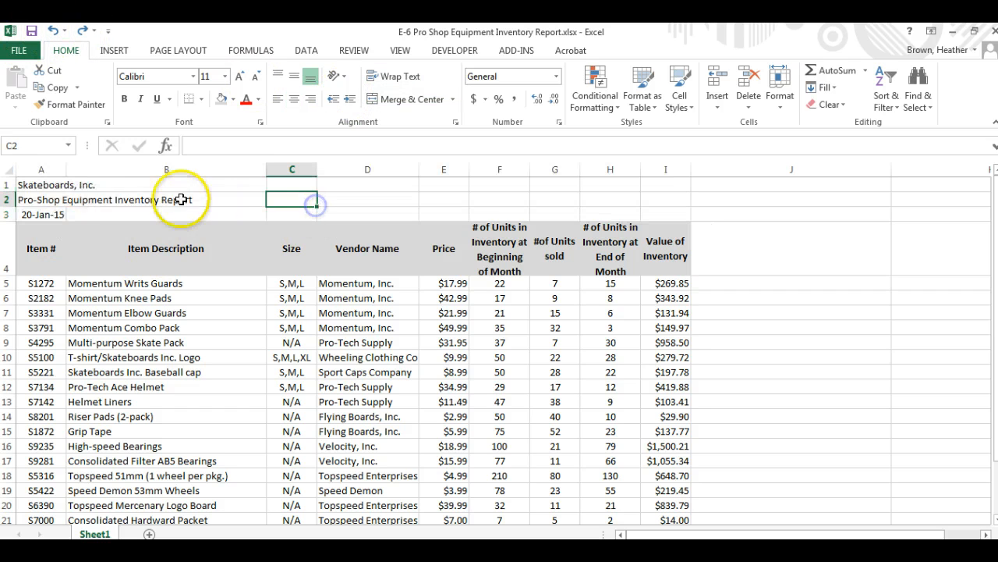
click(94, 213)
drag(57, 215, 36, 186)
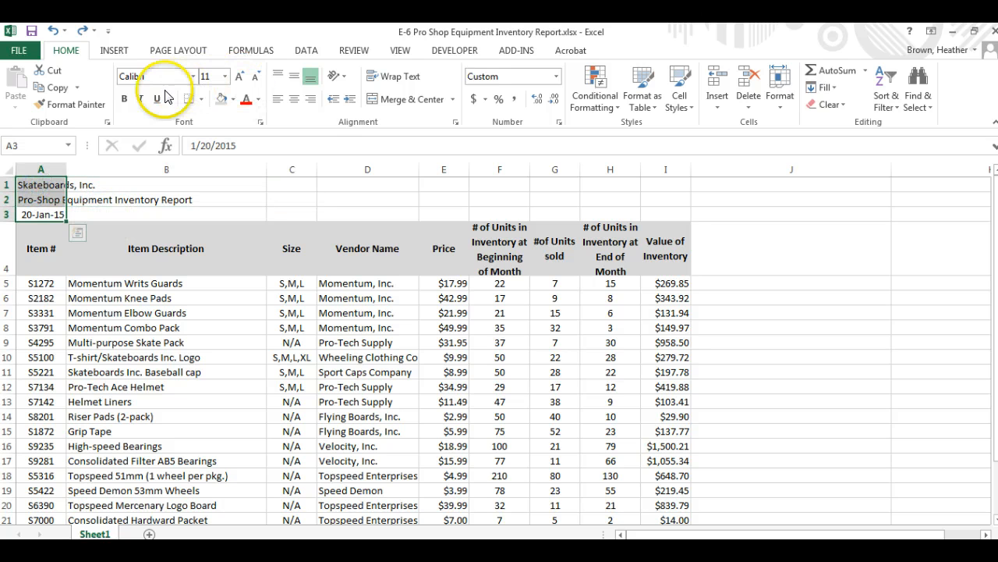
click(124, 99)
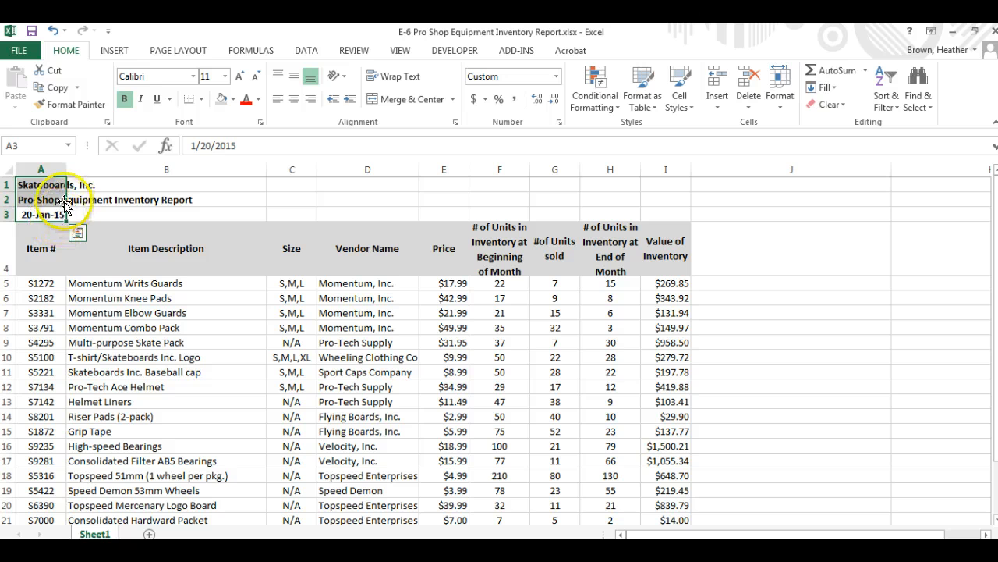
click(87, 213)
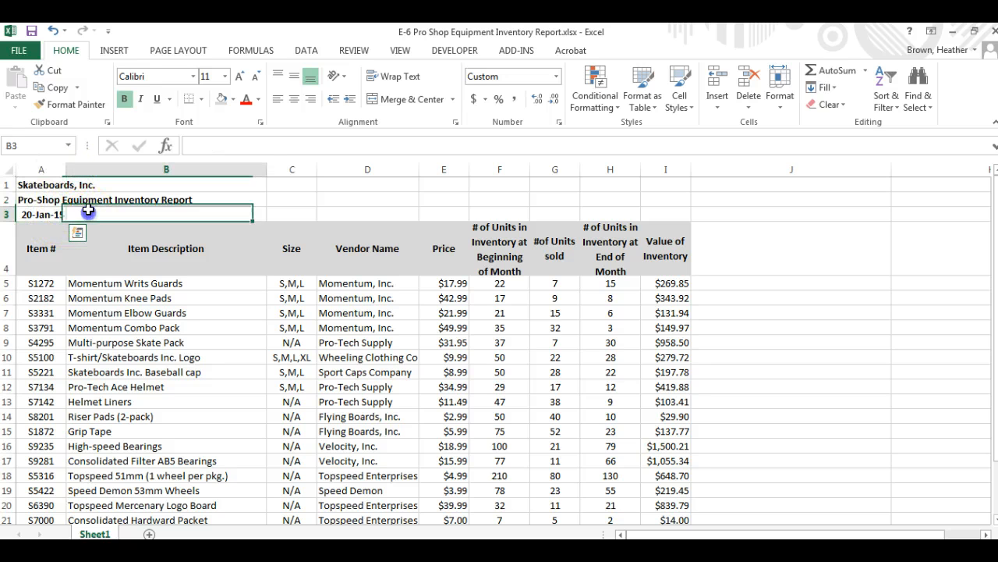
click(43, 184)
drag(87, 185, 205, 215)
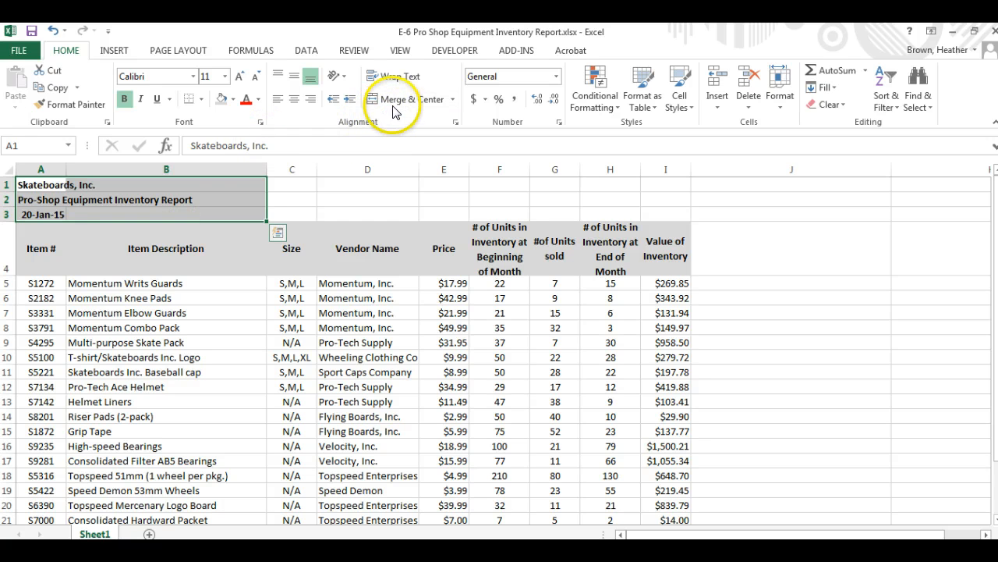
click(212, 204)
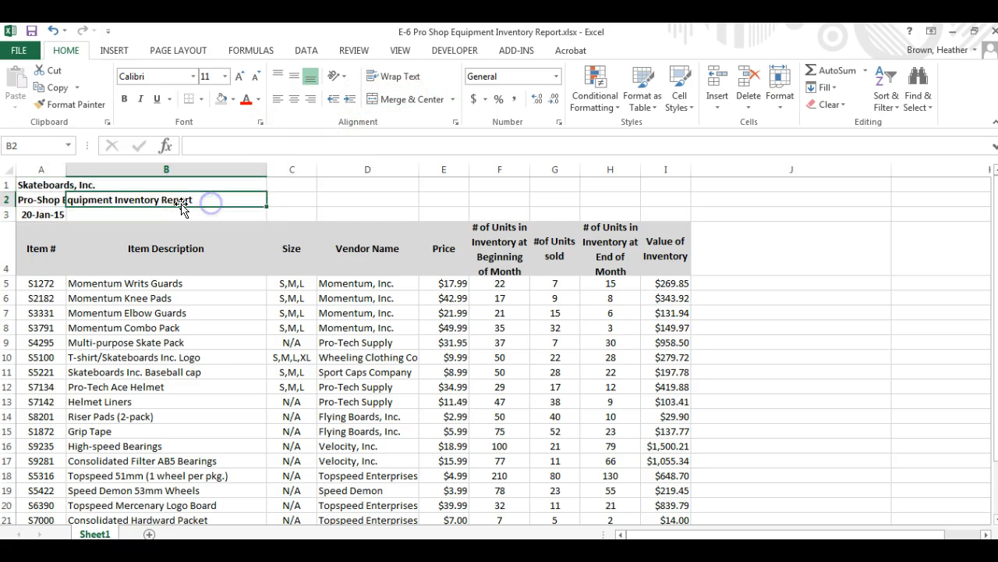
click(104, 185)
click(79, 199)
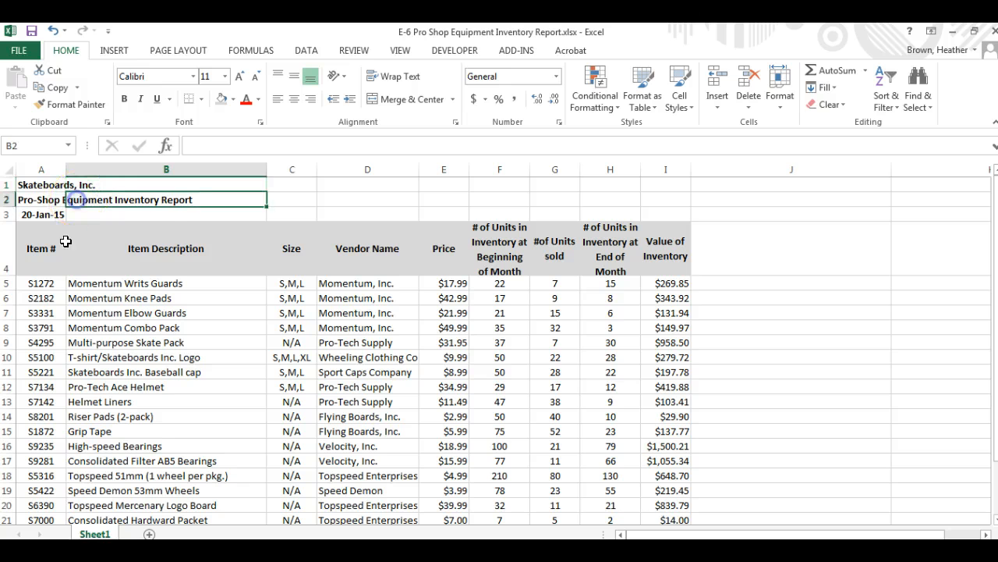
click(79, 215)
click(199, 185)
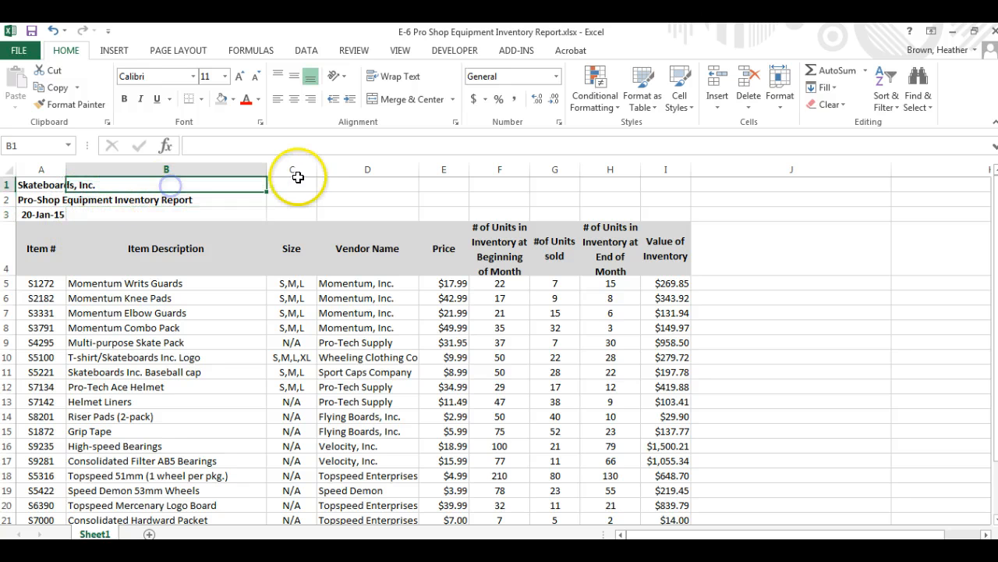